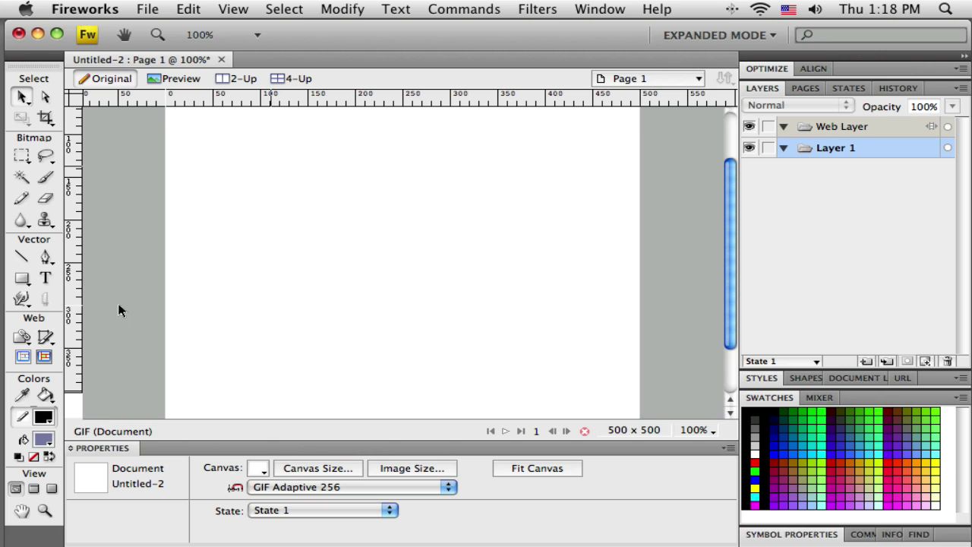
Draw a circle about 120 px wide on the left part of the canvas with the Ellipse tool
{"action": "left_click", "coordinate": [22, 279]}
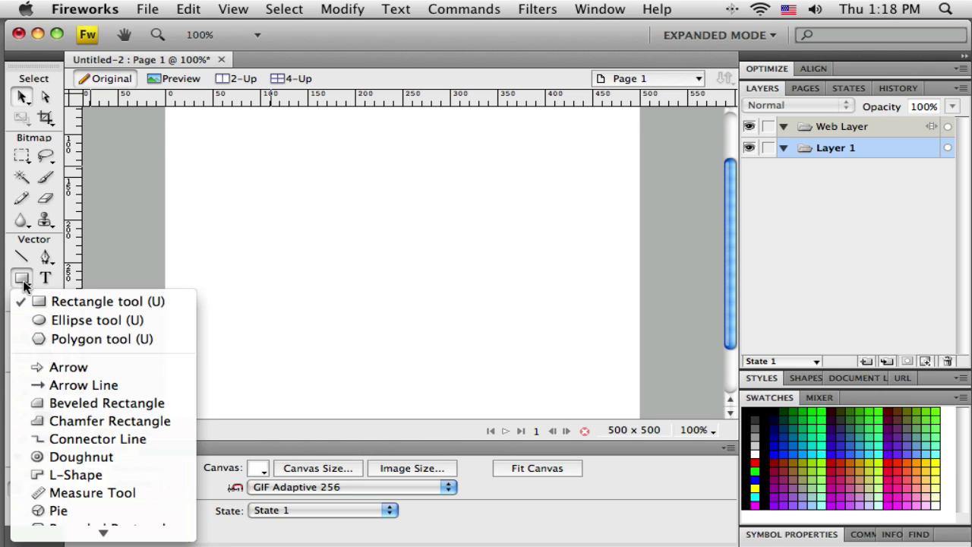
{"action": "left_click", "coordinate": [72, 322]}
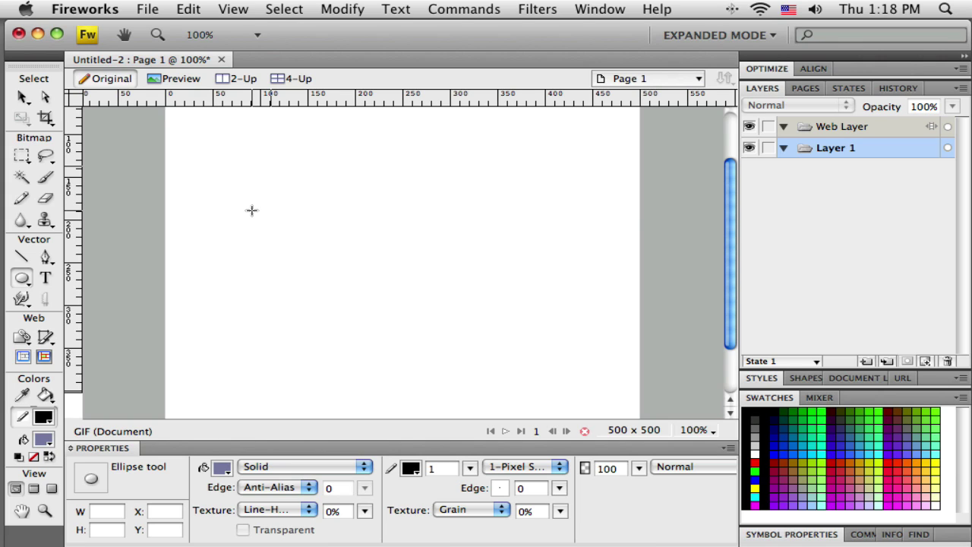
{"action": "left_click_drag", "start_coordinate": [230, 200], "coordinate": [306, 304]}
Draw a tall rectangle about 56 × 185 px beside the circle and a square about 116 × 116 px to its right
{"action": "left_click", "coordinate": [22, 281]}
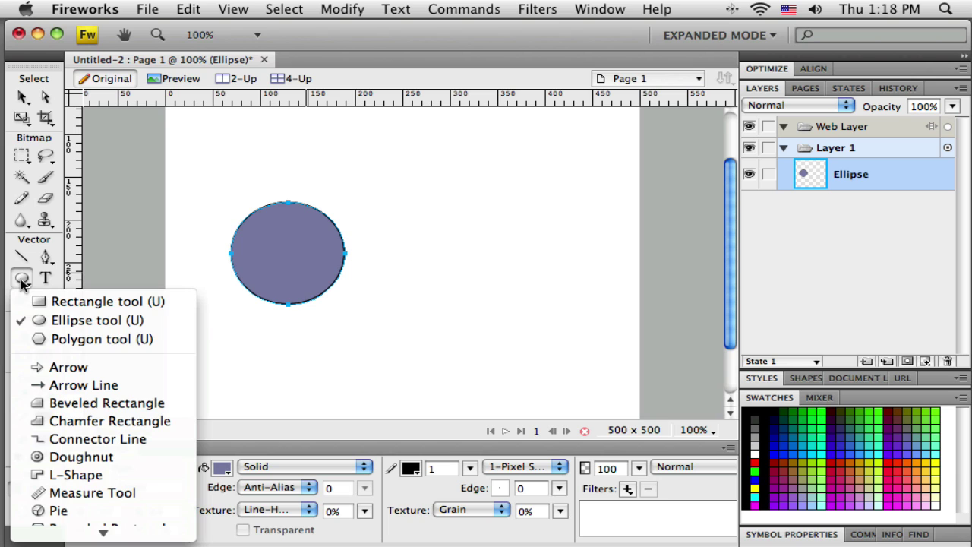
{"action": "left_click", "coordinate": [67, 301]}
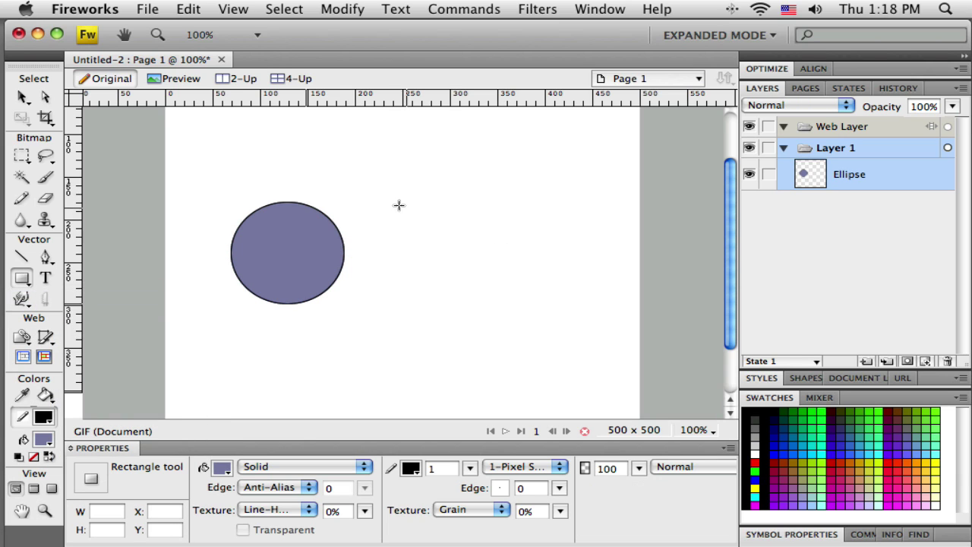
{"action": "left_click_drag", "start_coordinate": [392, 178], "coordinate": [447, 335]}
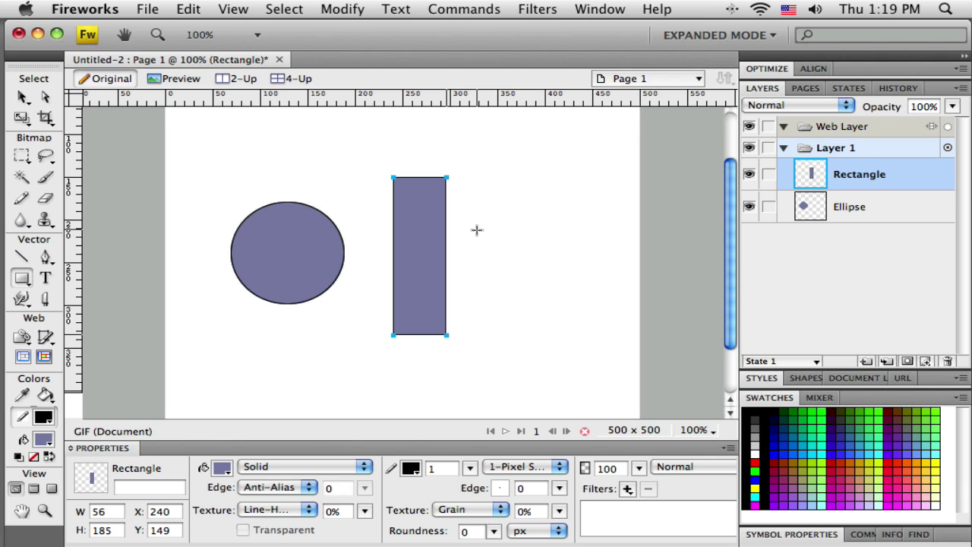
{"action": "left_click_drag", "start_coordinate": [477, 229], "coordinate": [587, 325]}
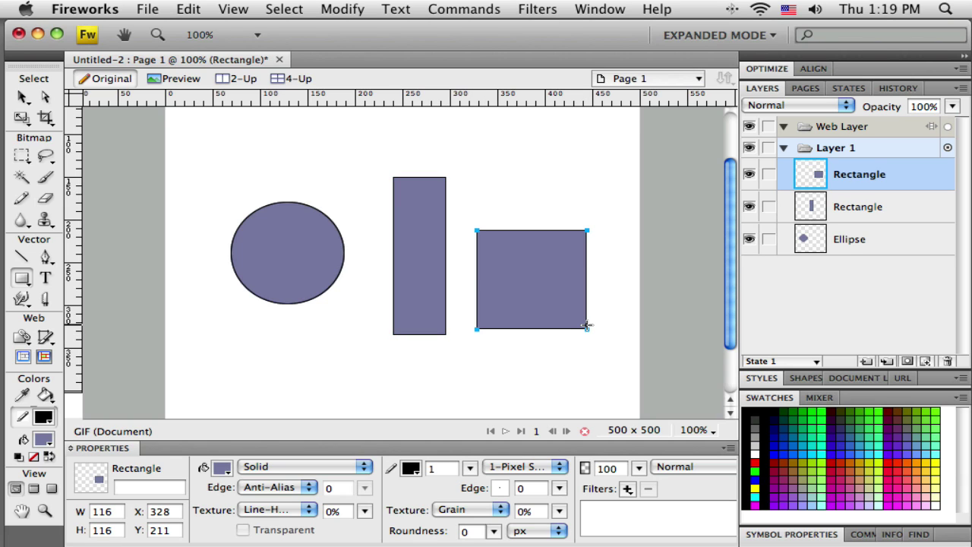
Select the circle and both rectangles together and delete them from the canvas
{"action": "left_click", "coordinate": [21, 97]}
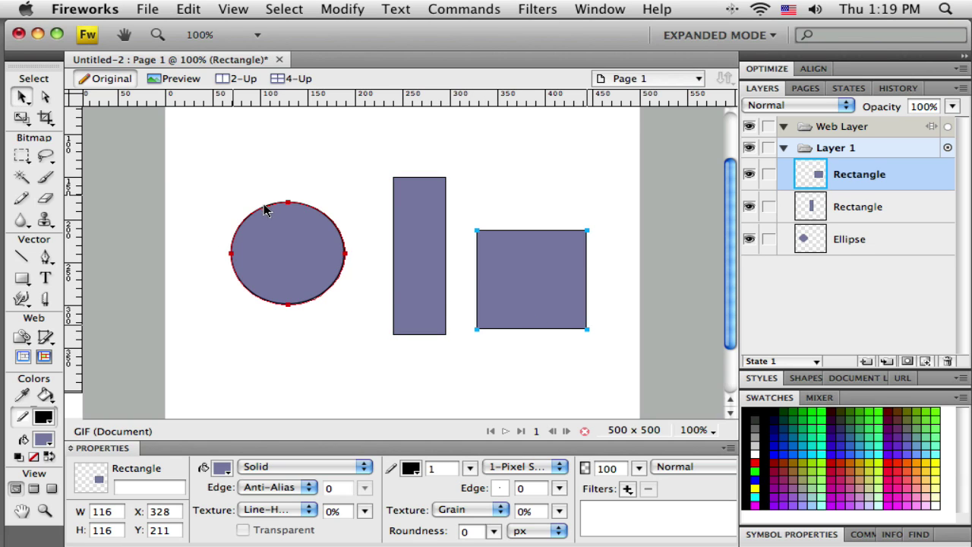
{"action": "left_click_drag", "start_coordinate": [192, 164], "coordinate": [639, 377]}
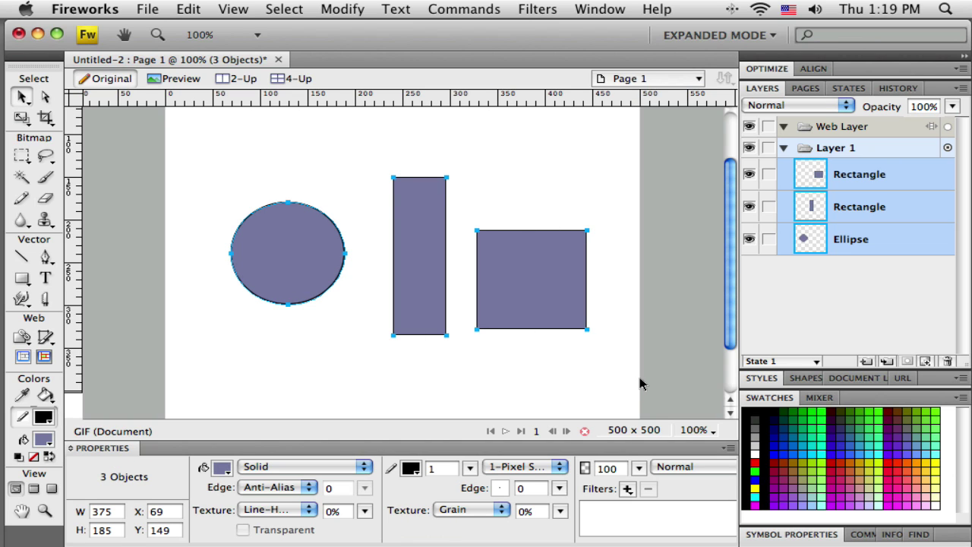
{"action": "key", "text": "Delete"}
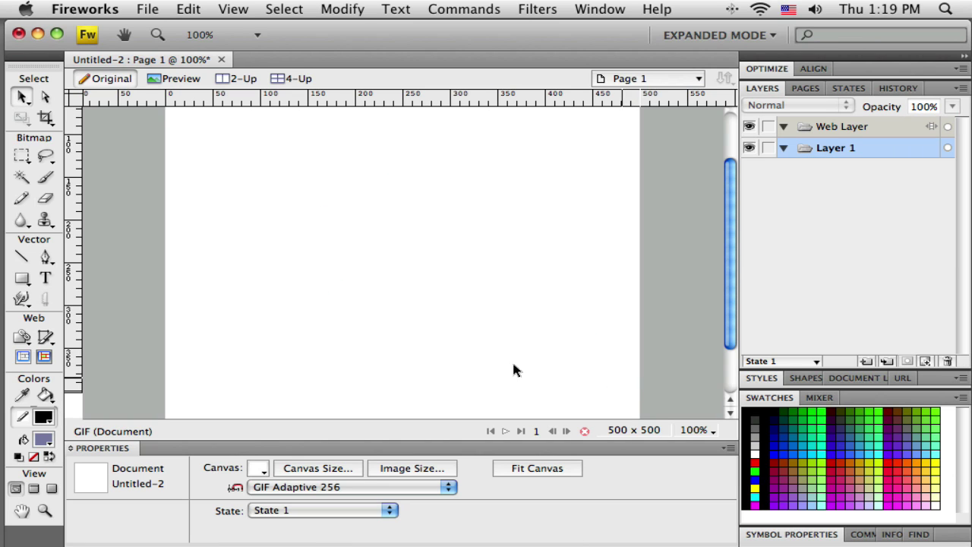
Draw a right-pointing Arrow auto shape about 178 × 95 px on the left part of the canvas
{"action": "left_click", "coordinate": [22, 279]}
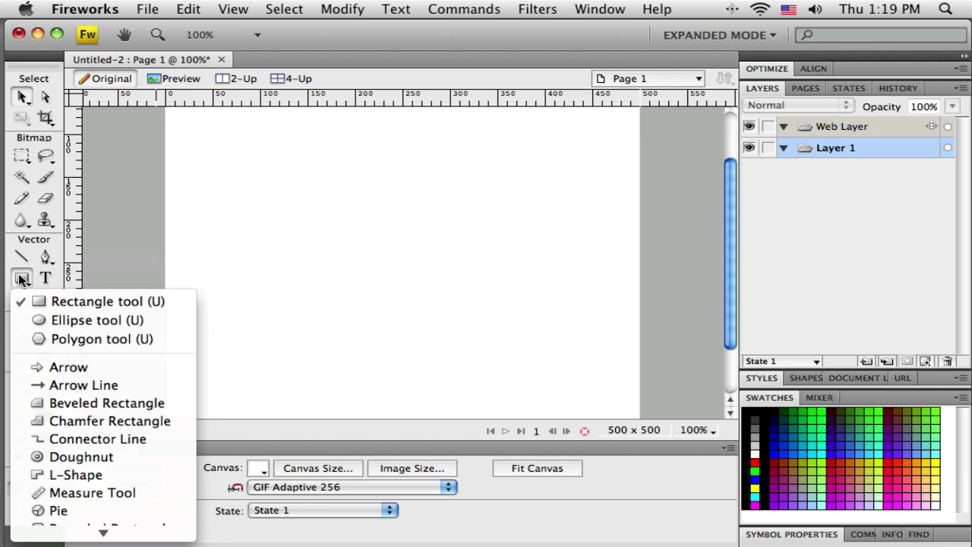
{"action": "mouse_move", "coordinate": [105, 535]}
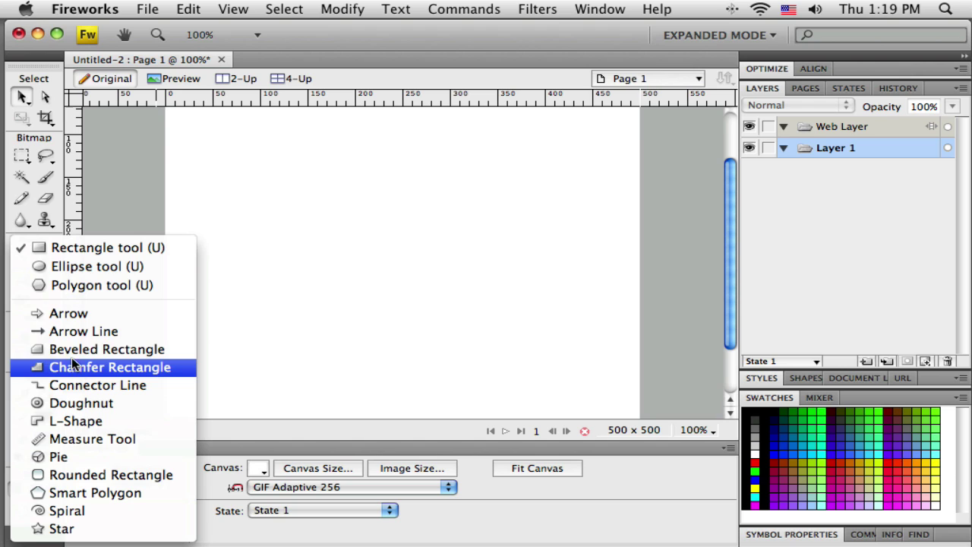
{"action": "left_click", "coordinate": [67, 314]}
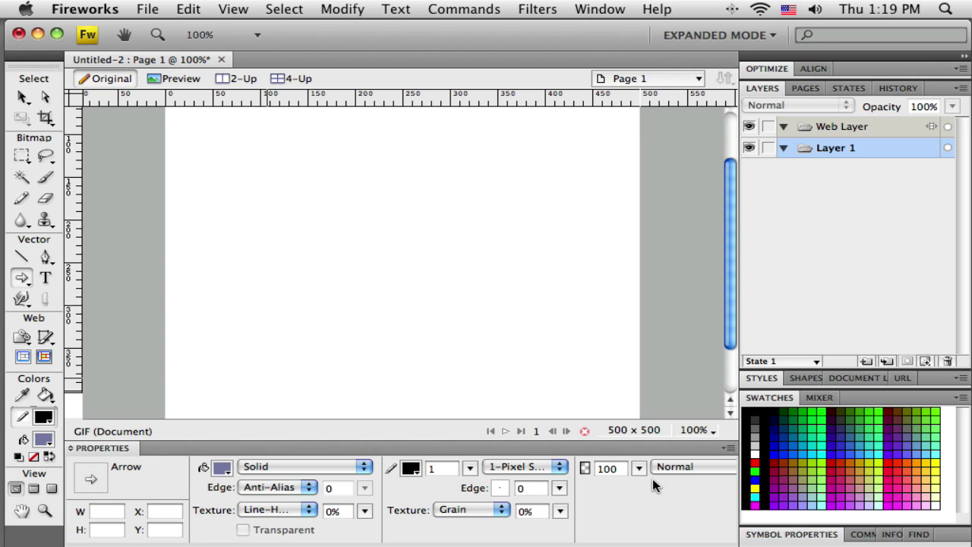
{"action": "left_click_drag", "start_coordinate": [201, 218], "coordinate": [371, 295]}
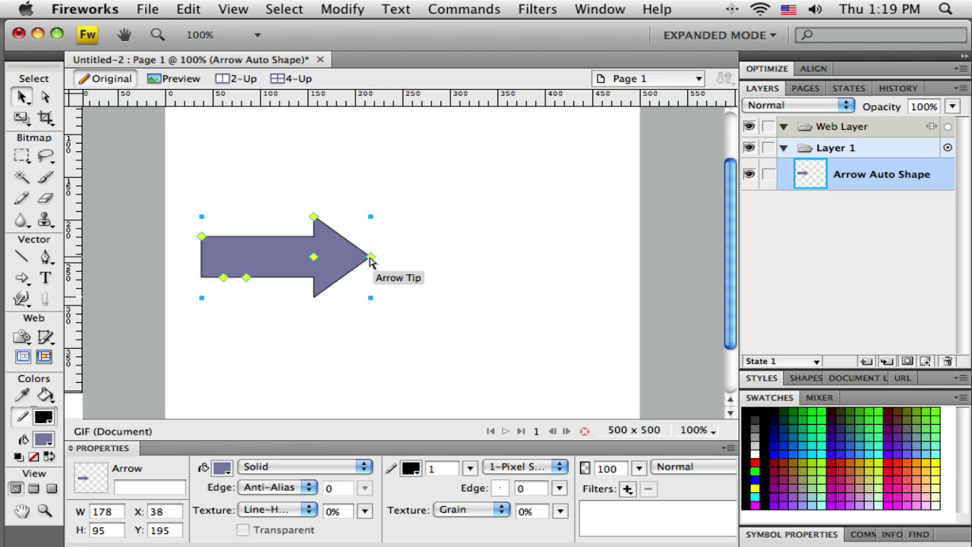
Reshape the arrow with its tip, size and width control points to about 217 × 111 px at X 68, Y 116
{"action": "mouse_move", "coordinate": [370, 259]}
{"action": "left_mouse_down"}
{"action": "mouse_move", "coordinate": [422, 264]}
{"action": "mouse_move", "coordinate": [375, 258]}
{"action": "left_mouse_up"}
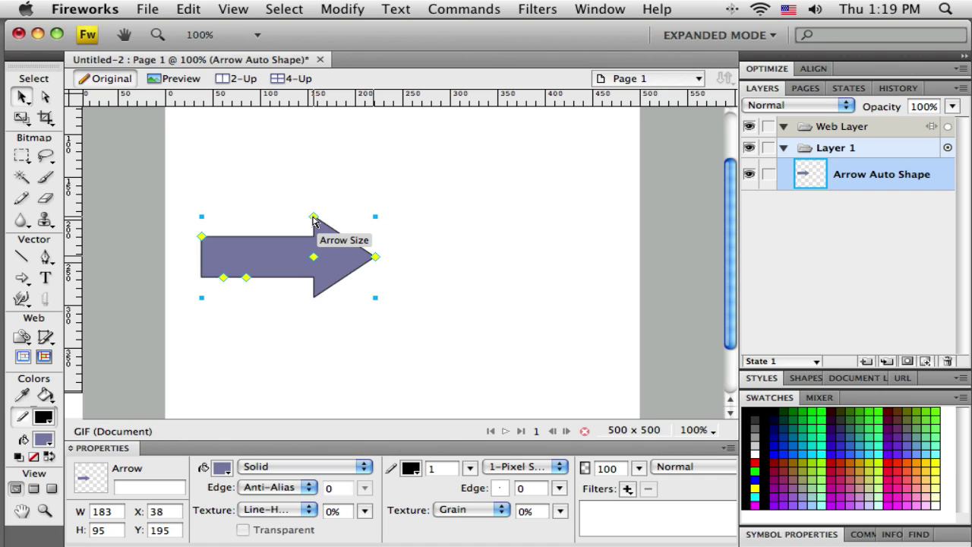
{"action": "mouse_move", "coordinate": [314, 220]}
{"action": "left_mouse_down"}
{"action": "mouse_move", "coordinate": [314, 201]}
{"action": "mouse_move", "coordinate": [314, 220]}
{"action": "mouse_move", "coordinate": [311, 212]}
{"action": "left_mouse_up"}
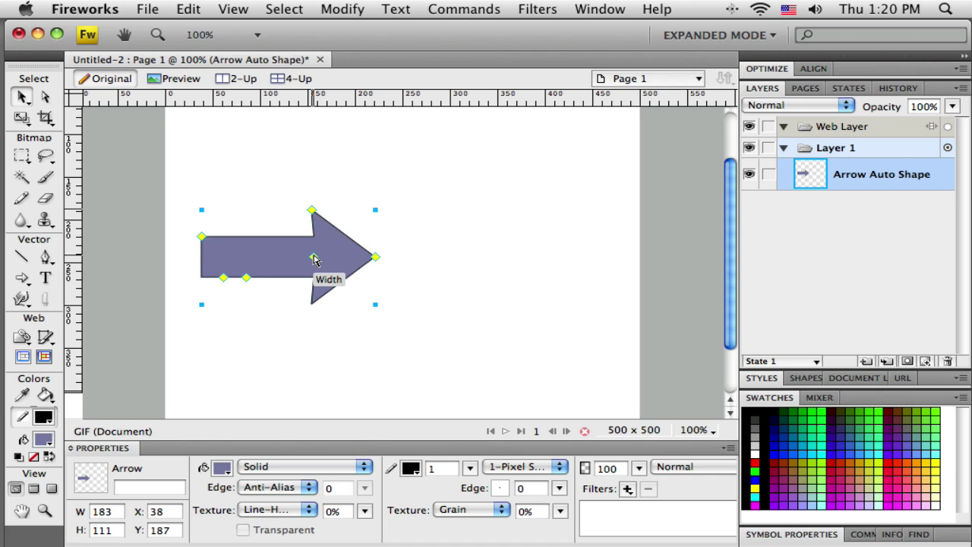
{"action": "left_click_drag", "start_coordinate": [314, 256], "coordinate": [340, 194]}
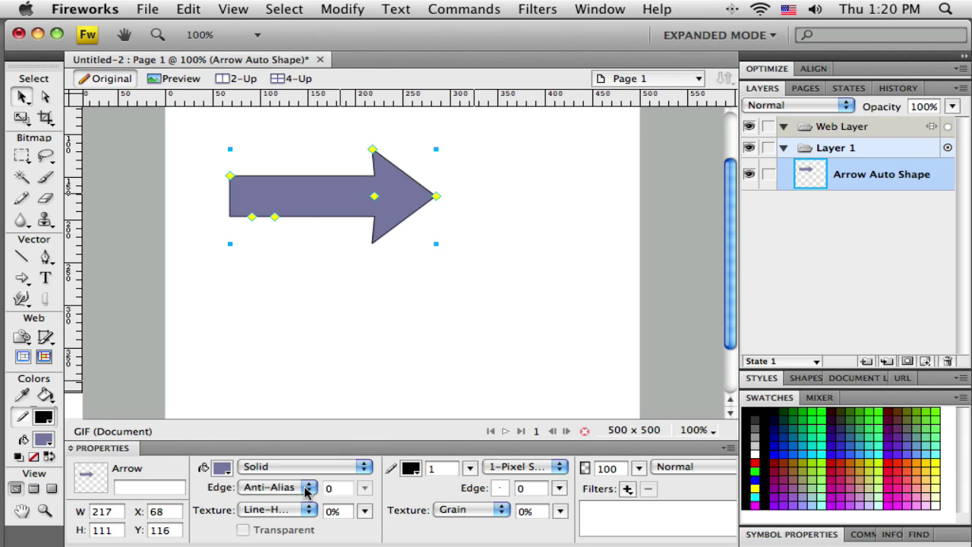
Apply a Drop Shadow filter to the arrow and move it to about X 45, Y 124
{"action": "left_click", "coordinate": [627, 489]}
{"action": "mouse_move", "coordinate": [629, 492]}
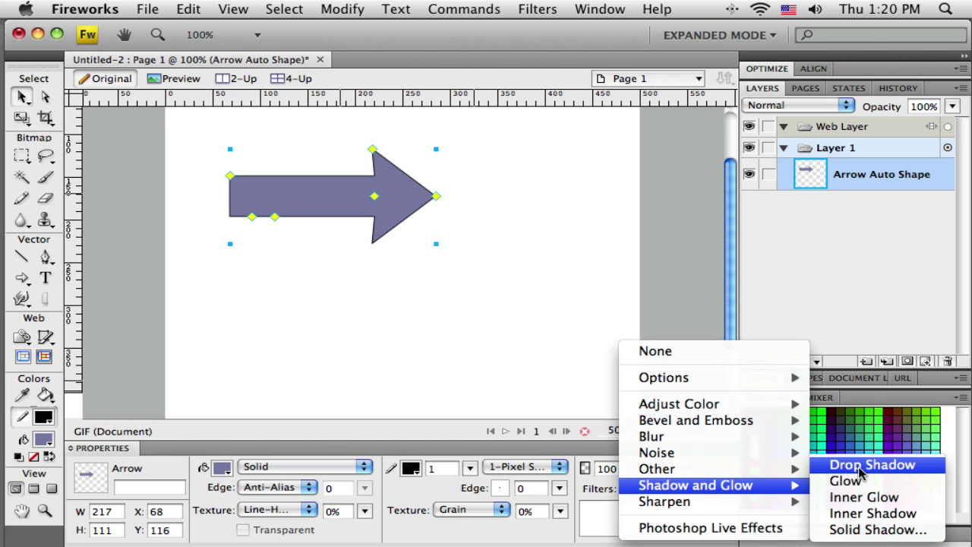
{"action": "left_click", "coordinate": [873, 462]}
{"action": "left_click", "coordinate": [433, 318]}
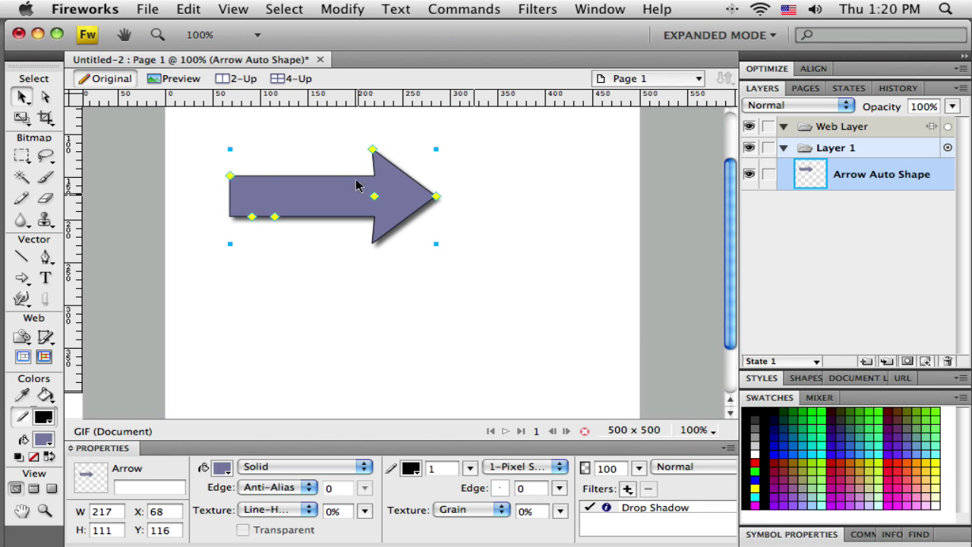
{"action": "left_click_drag", "start_coordinate": [407, 200], "coordinate": [382, 207]}
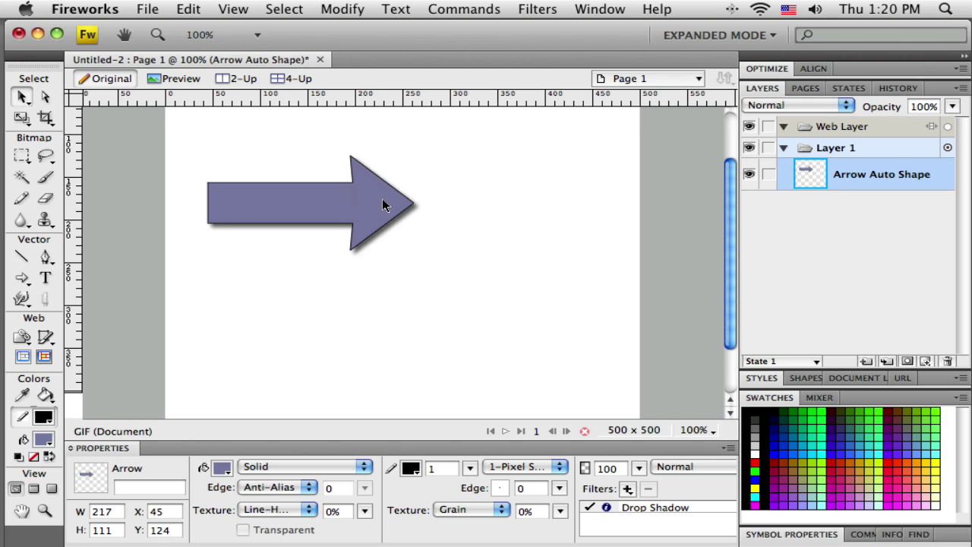
Add an Inner Bevel filter to the arrow with its default settings
{"action": "left_click", "coordinate": [628, 490]}
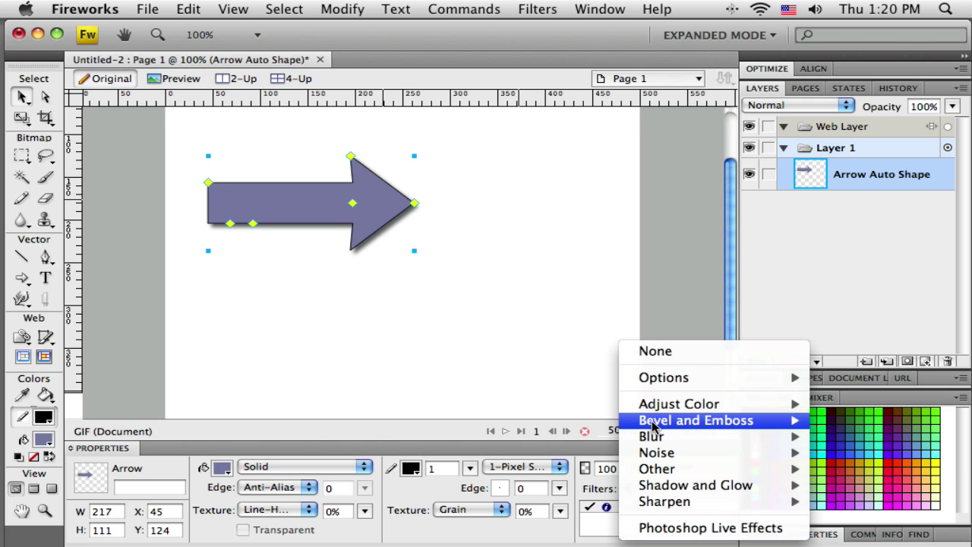
{"action": "mouse_move", "coordinate": [651, 426]}
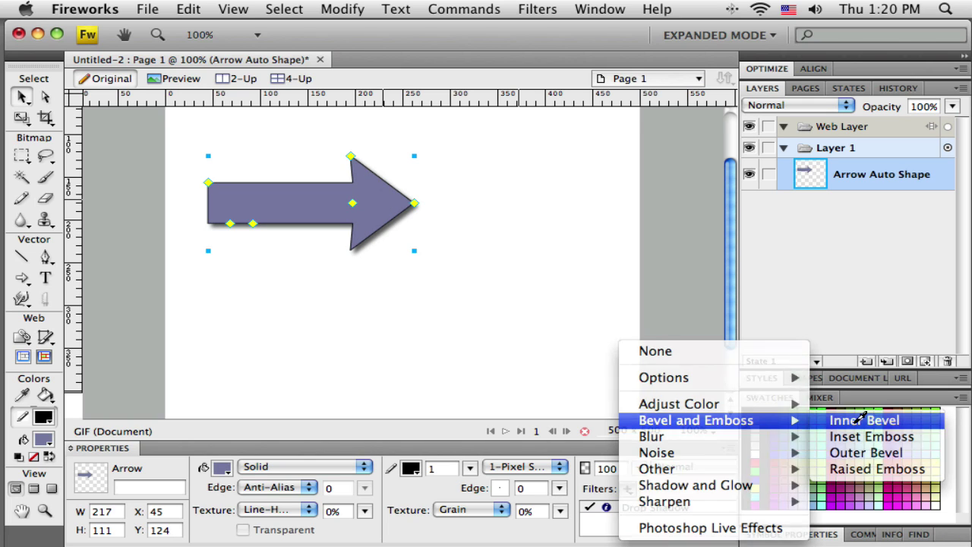
{"action": "left_click", "coordinate": [858, 420]}
{"action": "left_click", "coordinate": [467, 347]}
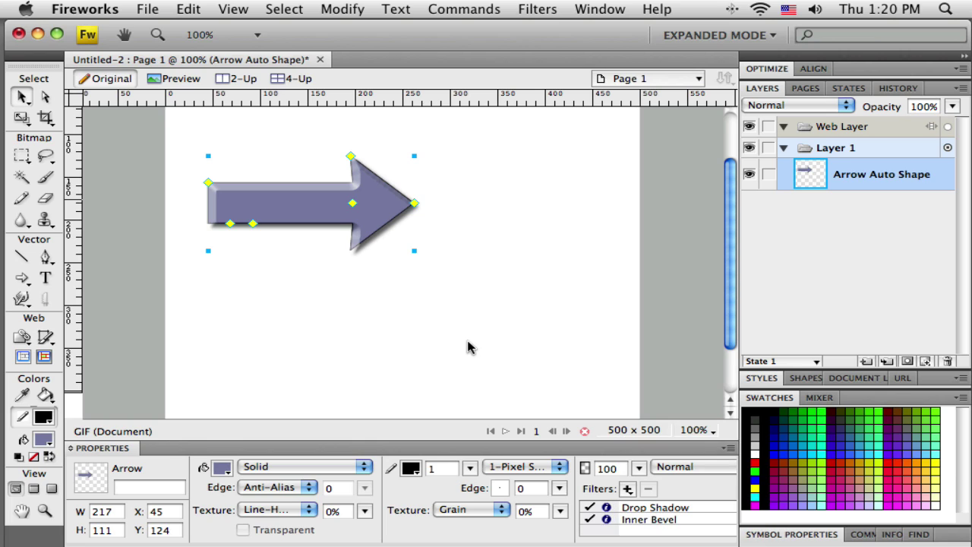
Remove the Drop Shadow and Inner Bevel filters from the arrow
{"action": "left_click", "coordinate": [685, 508]}
{"action": "left_click", "coordinate": [648, 489]}
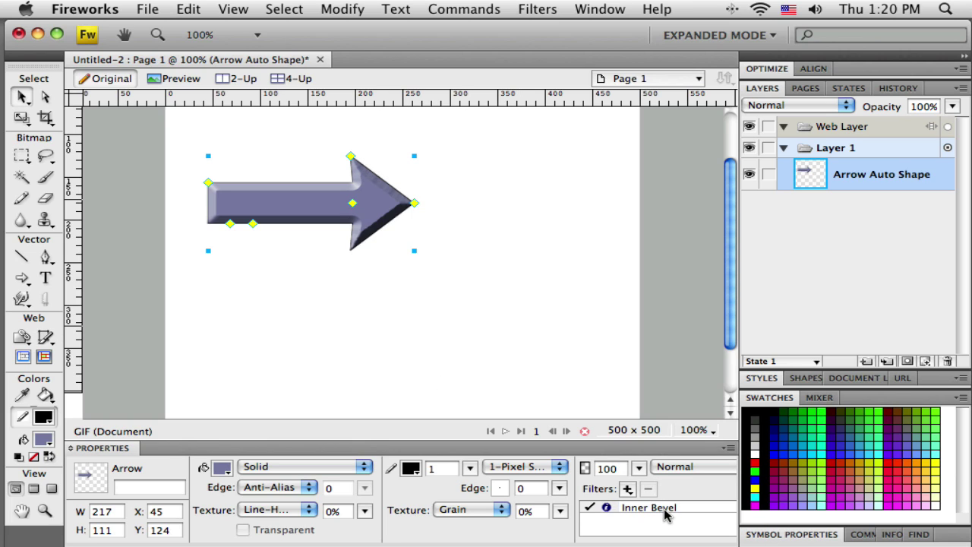
{"action": "left_click", "coordinate": [659, 518]}
{"action": "left_click", "coordinate": [648, 488]}
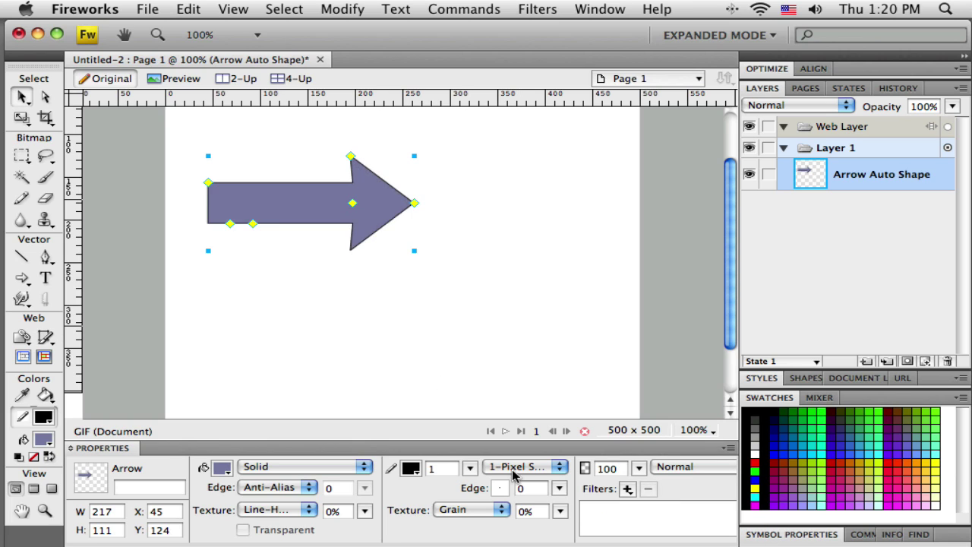
{"action": "left_click", "coordinate": [23, 279]}
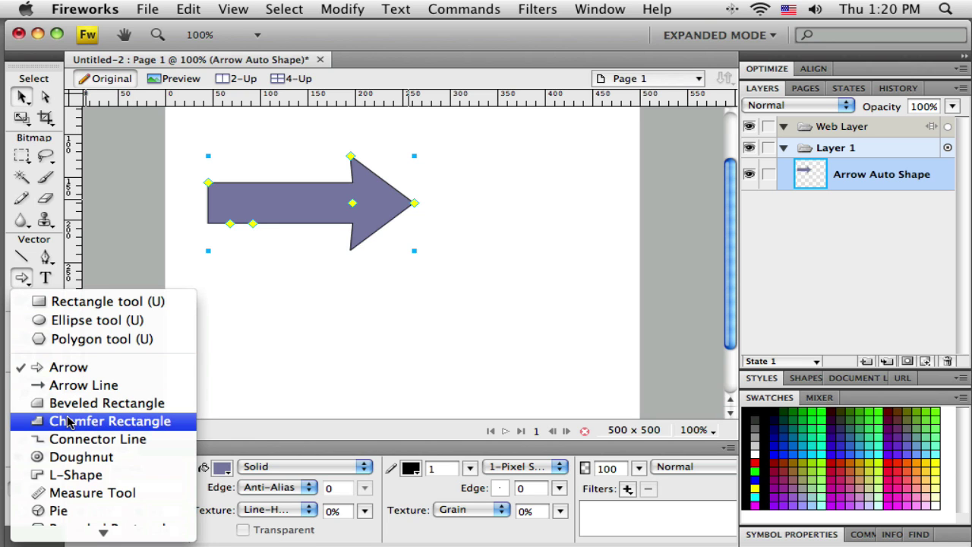
{"action": "left_click", "coordinate": [59, 528]}
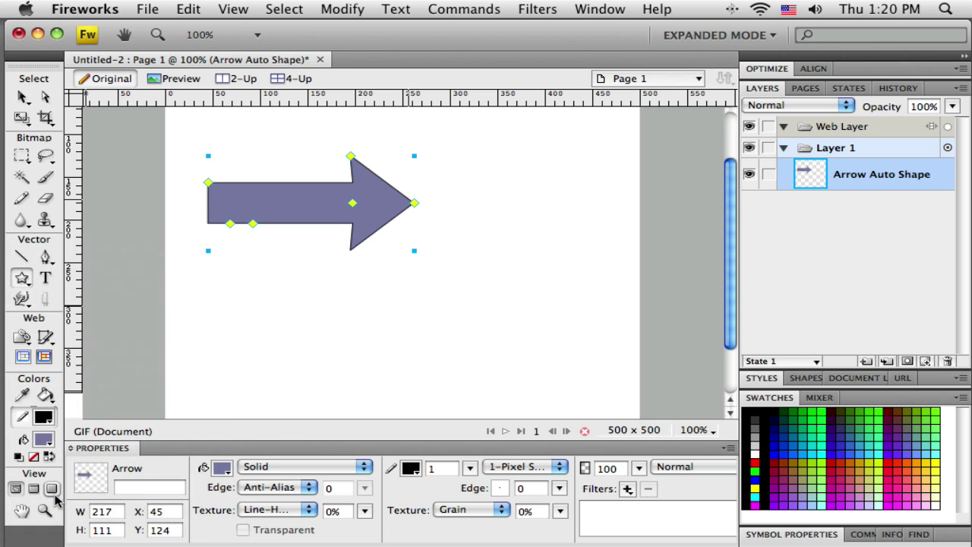
{"action": "left_click", "coordinate": [274, 328]}
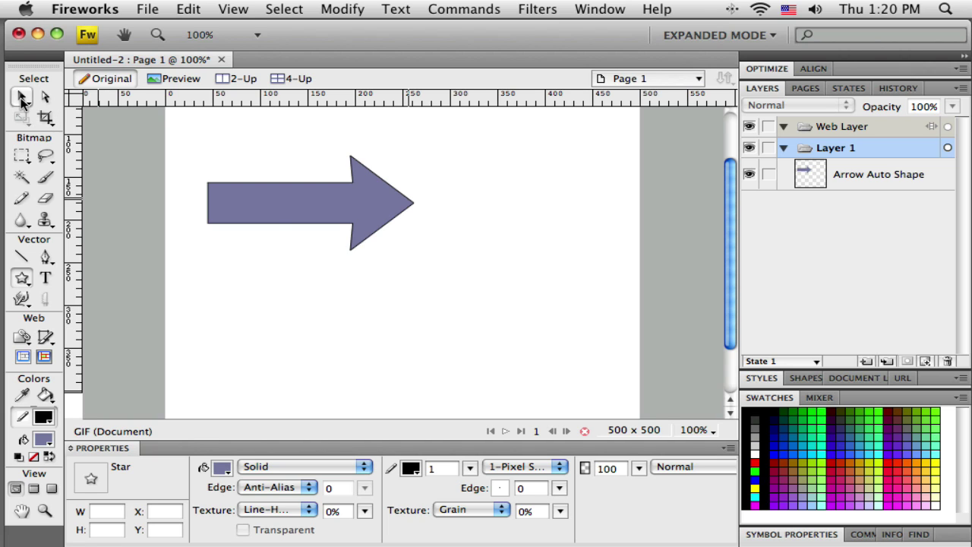
{"action": "left_click", "coordinate": [21, 257]}
{"action": "left_click", "coordinate": [21, 278]}
{"action": "left_click", "coordinate": [45, 302]}
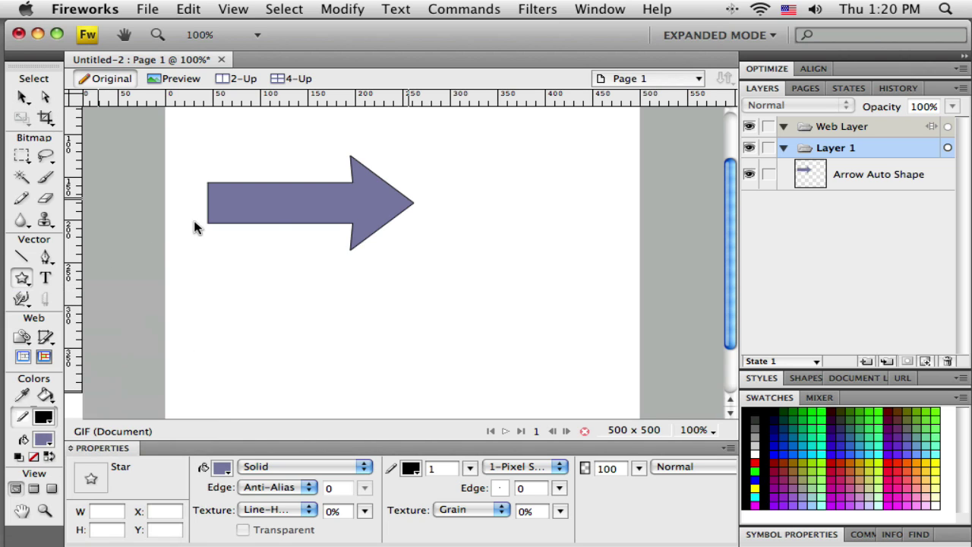
Select the arrow shape and delete it from the canvas
{"action": "left_click", "coordinate": [22, 96]}
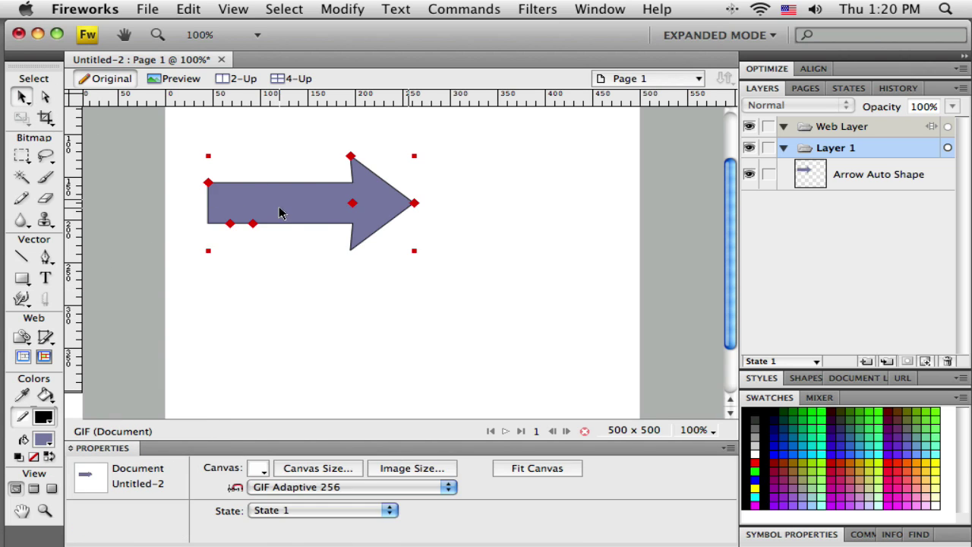
{"action": "left_click_drag", "start_coordinate": [279, 211], "coordinate": [322, 224]}
{"action": "key", "text": "Delete"}
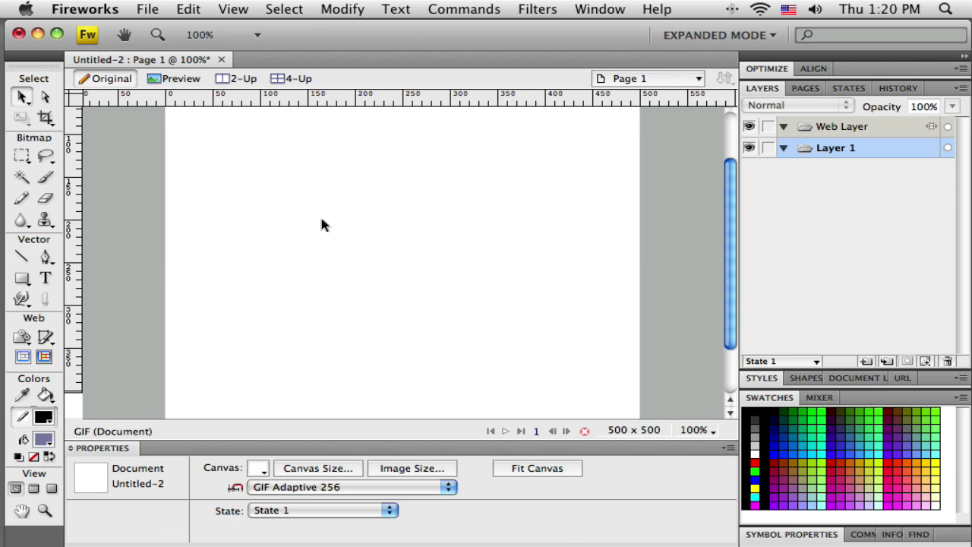
Draw an upright rectangle about 55 × 159 px at X 166, Y 131, and a circle about 134 px in diameter directly below it
{"action": "left_click", "coordinate": [22, 280]}
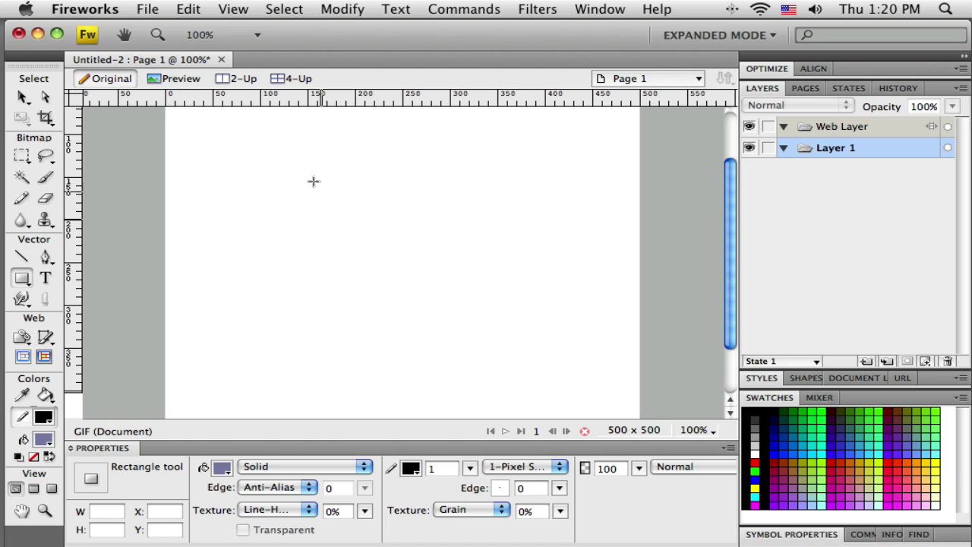
{"action": "left_click_drag", "start_coordinate": [323, 162], "coordinate": [375, 297]}
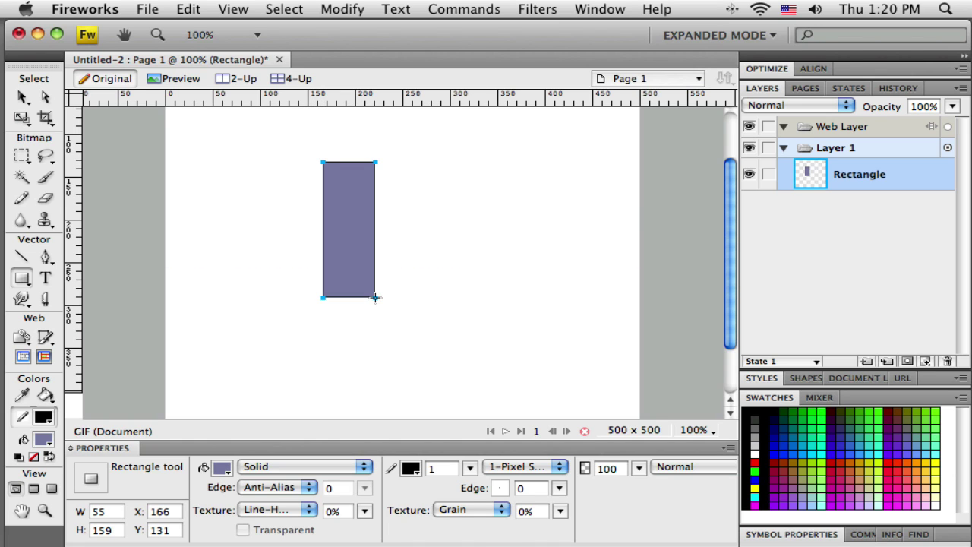
{"action": "left_click", "coordinate": [22, 280]}
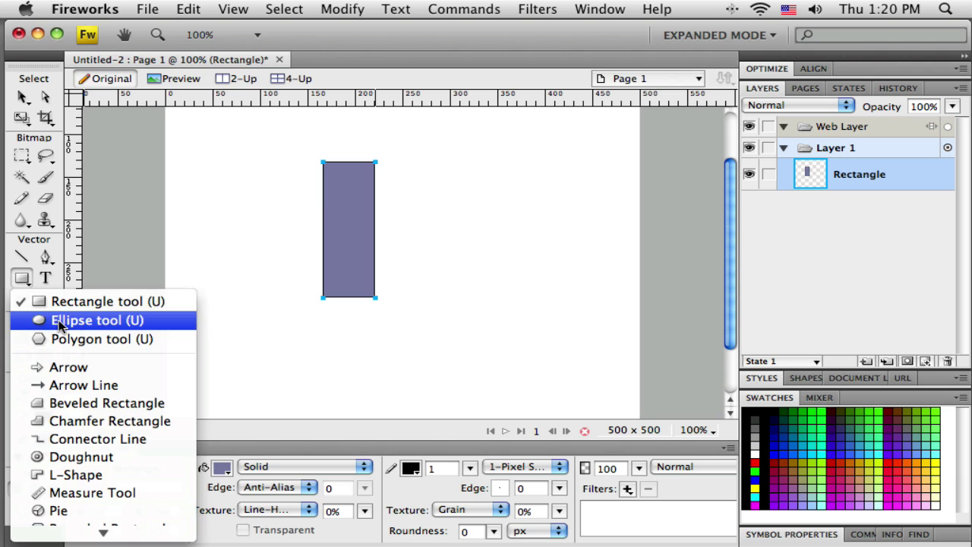
{"action": "left_click", "coordinate": [123, 322]}
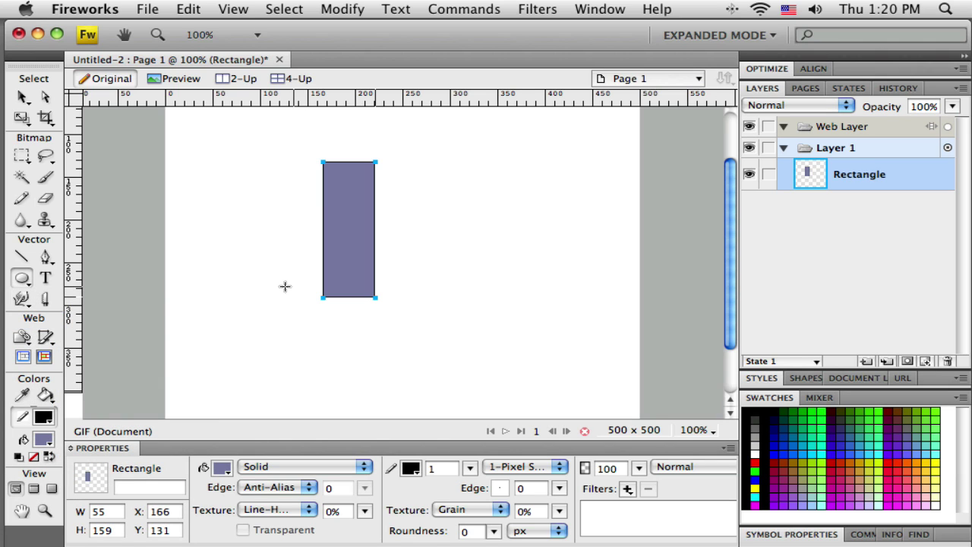
{"action": "left_click_drag", "start_coordinate": [285, 299], "coordinate": [404, 404]}
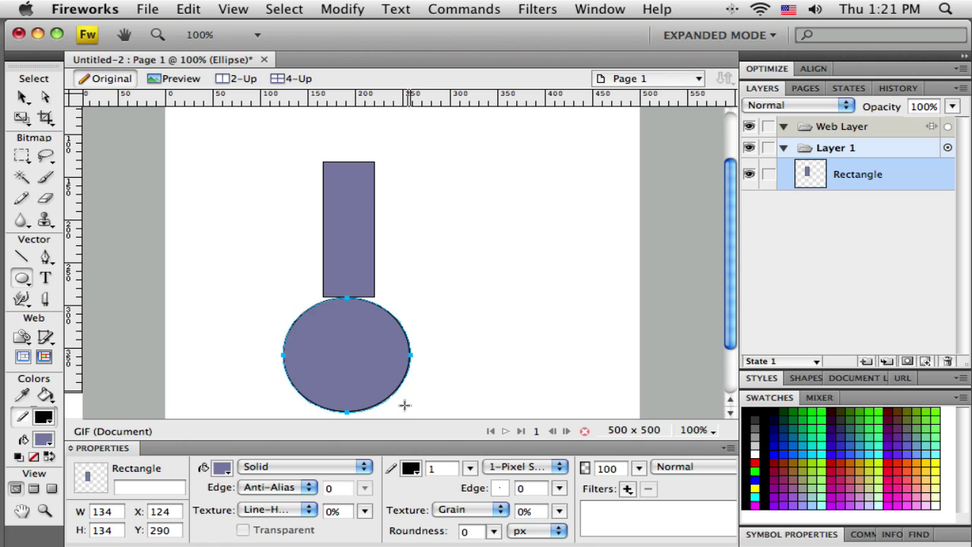
Move the circle up to about X 127 so it overlaps the lower end of the rectangle
{"action": "key", "text": "v"}
{"action": "left_click_drag", "start_coordinate": [363, 357], "coordinate": [364, 332]}
{"action": "left_click", "coordinate": [453, 337]}
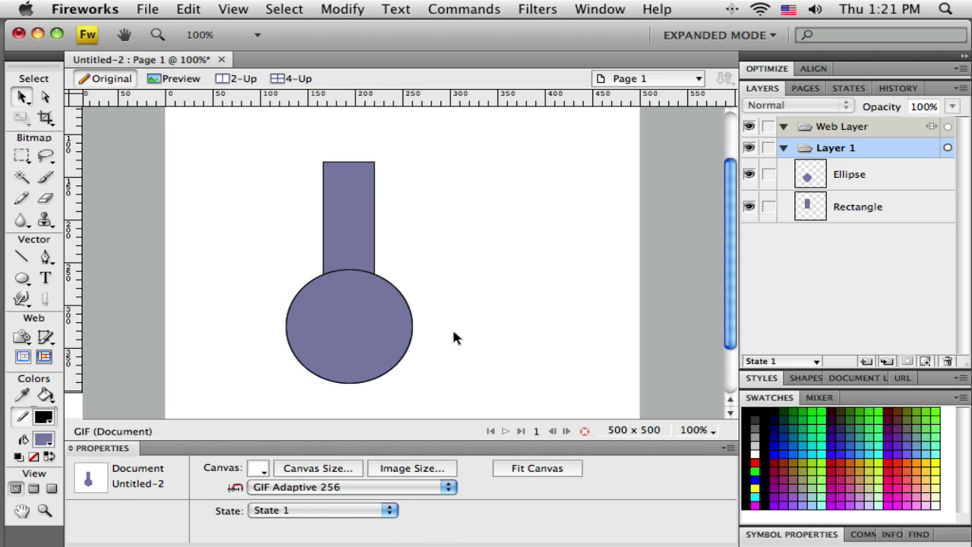
{"action": "left_click_drag", "start_coordinate": [378, 304], "coordinate": [375, 329]}
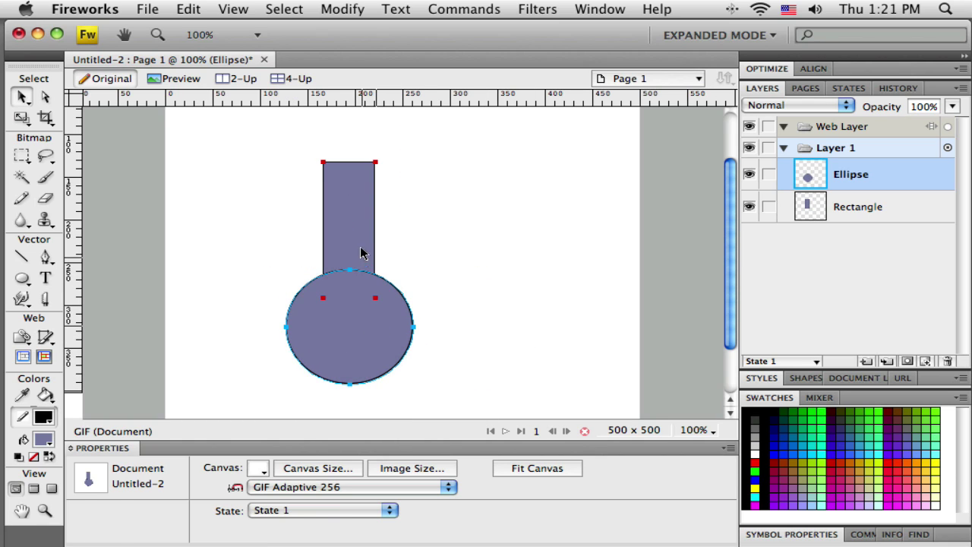
{"action": "left_click", "coordinate": [474, 270]}
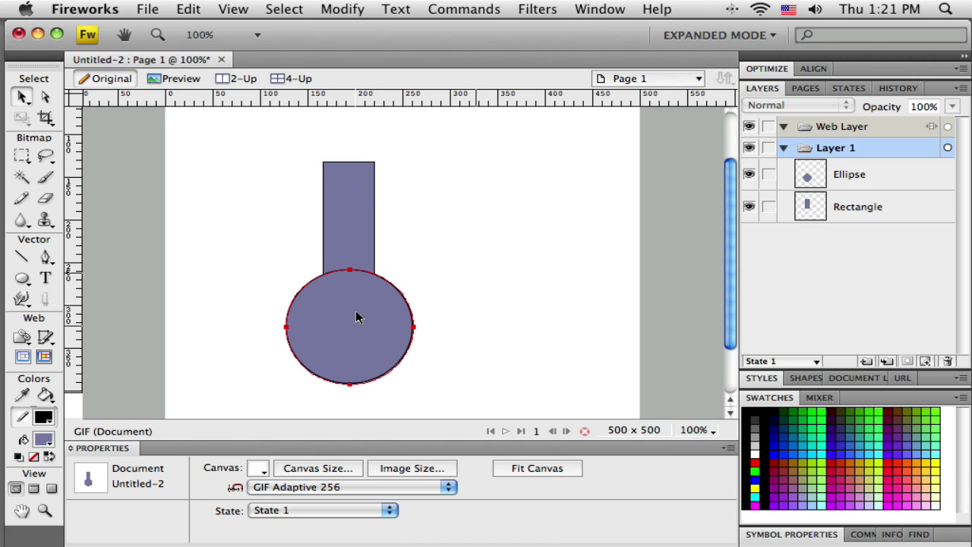
{"action": "mouse_move", "coordinate": [345, 324]}
{"action": "left_mouse_down"}
{"action": "mouse_move", "coordinate": [369, 329]}
{"action": "mouse_move", "coordinate": [341, 324]}
{"action": "left_mouse_up"}
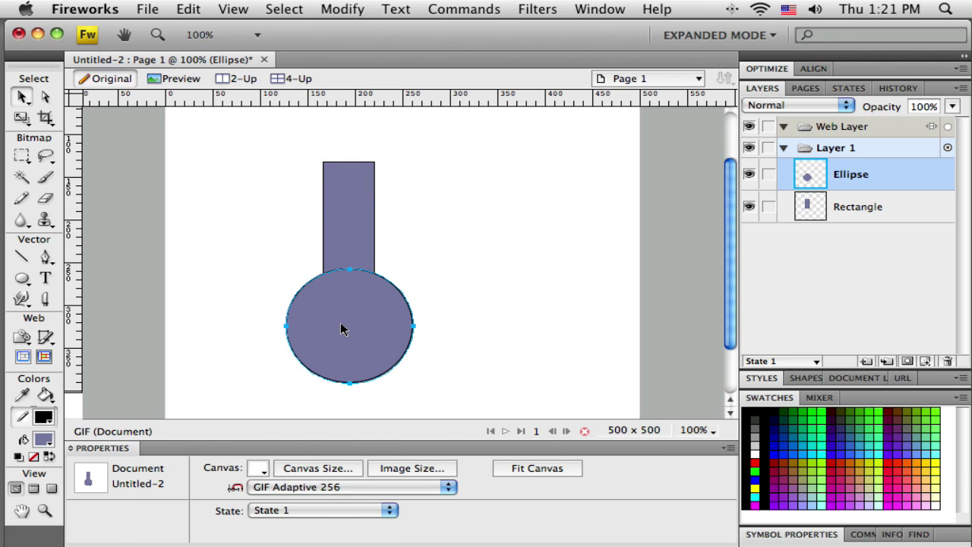
{"action": "left_click", "coordinate": [432, 253]}
Select the rectangle and the circle together and combine their paths with Union
{"action": "left_click_drag", "start_coordinate": [257, 140], "coordinate": [453, 398]}
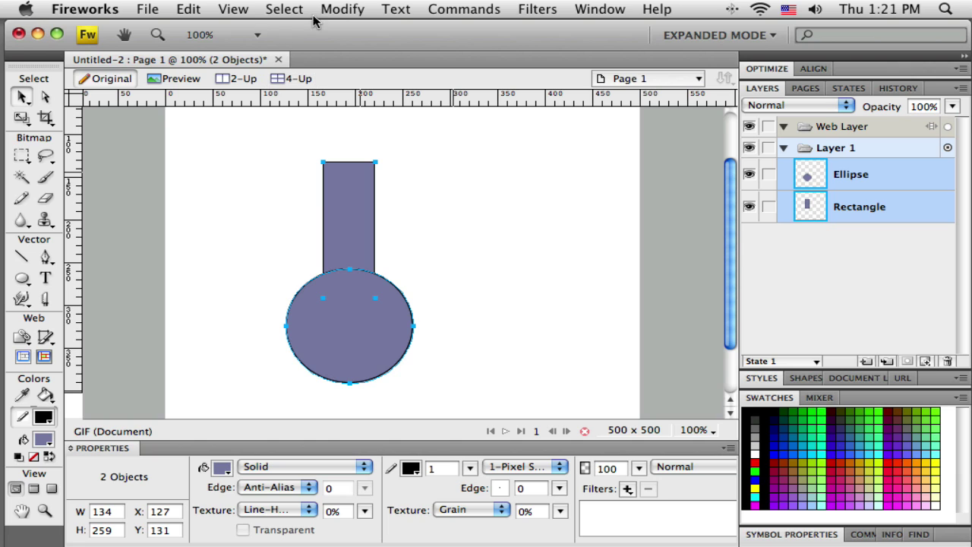
{"action": "left_click", "coordinate": [341, 10]}
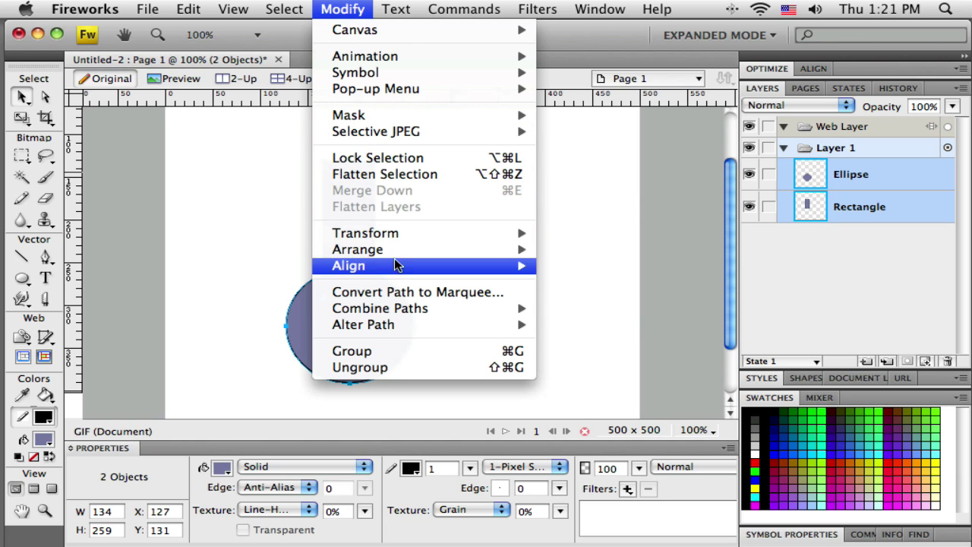
{"action": "mouse_move", "coordinate": [409, 314]}
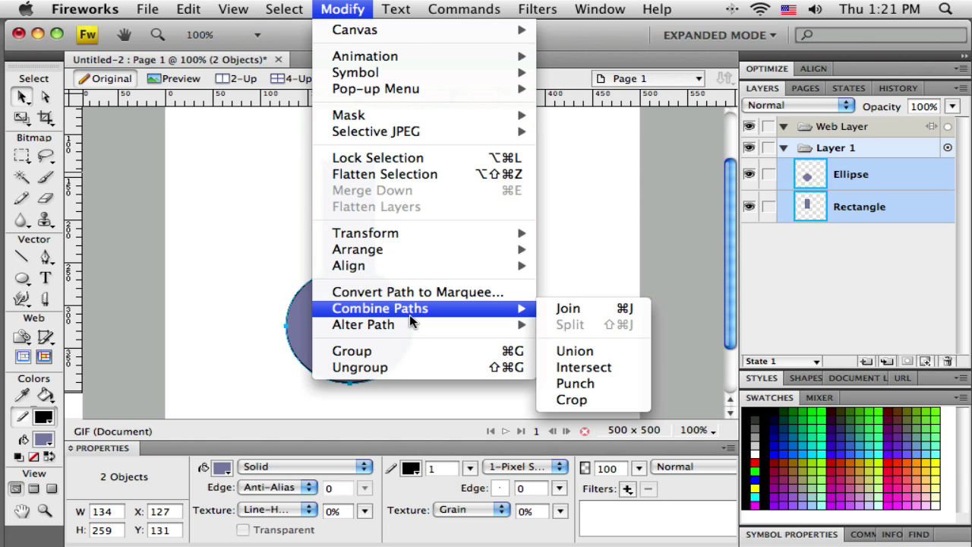
{"action": "left_click", "coordinate": [573, 350]}
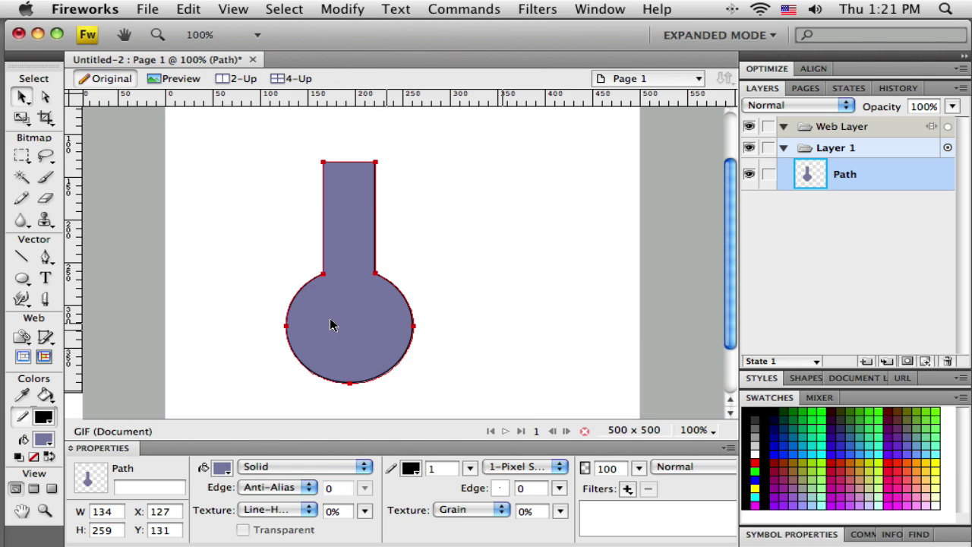
Move the merged shape to about X 116, Y 121 and look at the filters available for it
{"action": "key", "text": "super+d"}
{"action": "mouse_move", "coordinate": [361, 322]}
{"action": "left_mouse_down"}
{"action": "mouse_move", "coordinate": [486, 322]}
{"action": "mouse_move", "coordinate": [350, 312]}
{"action": "left_mouse_up"}
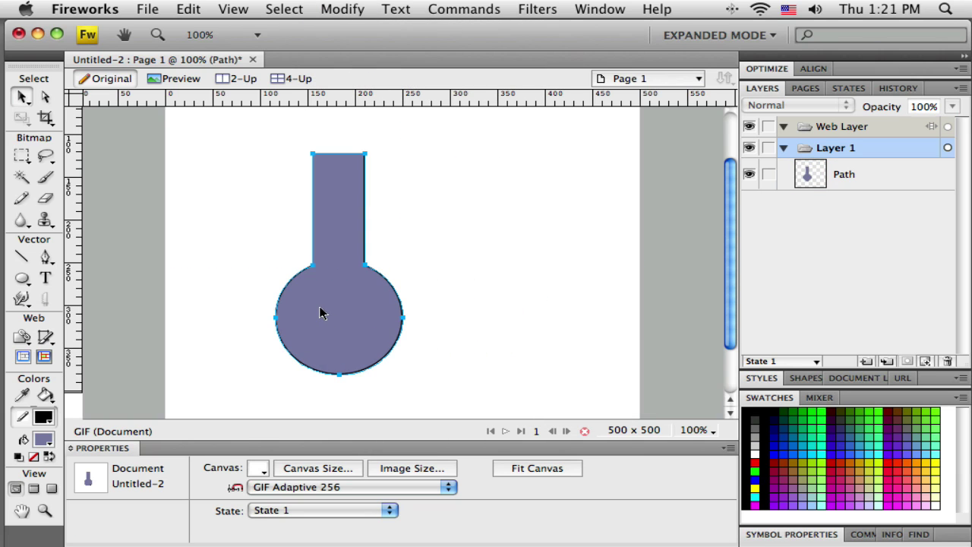
{"action": "left_click", "coordinate": [627, 488]}
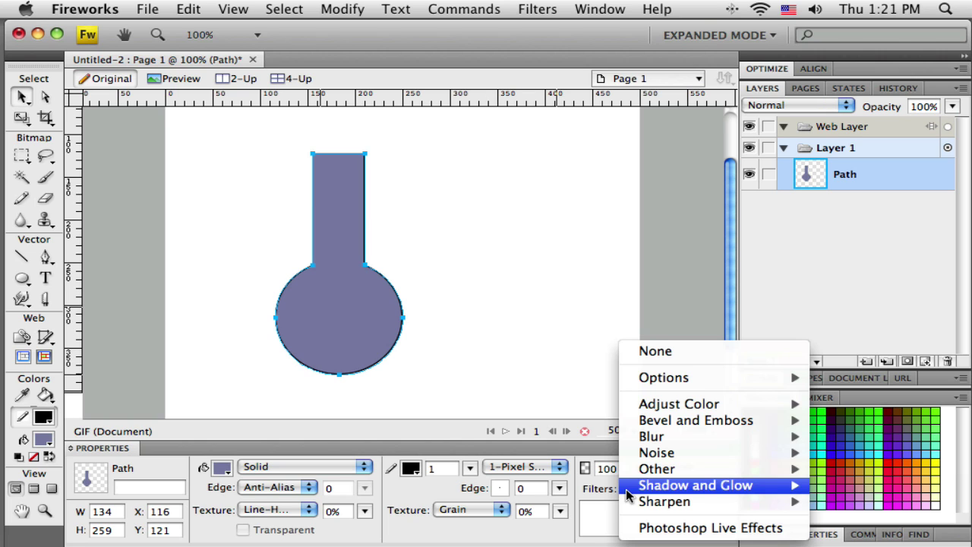
{"action": "mouse_move", "coordinate": [674, 488]}
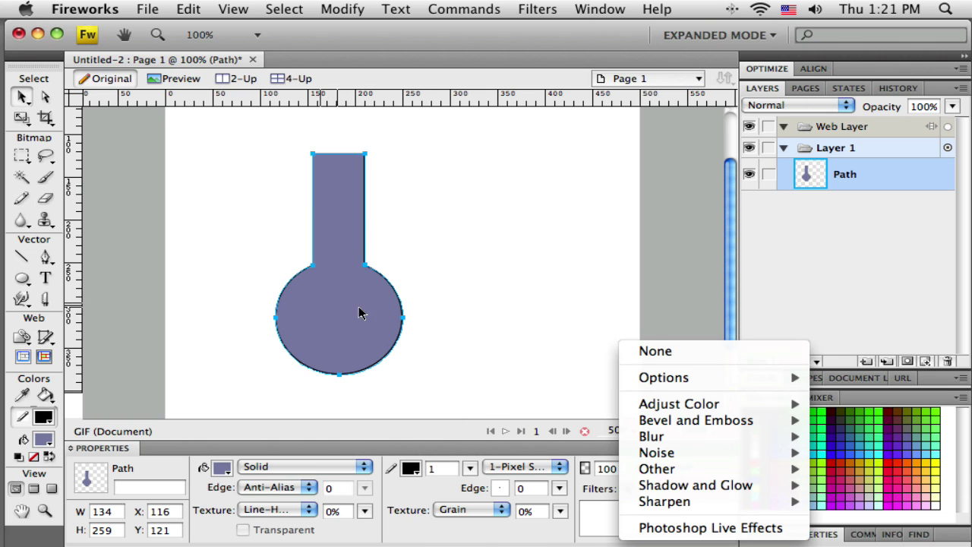
{"action": "left_click", "coordinate": [422, 347]}
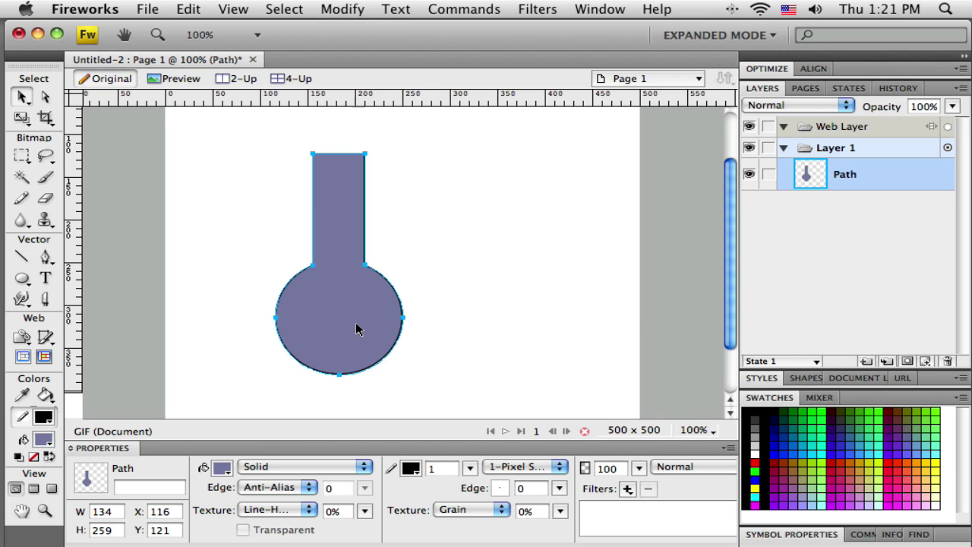
Delete the merged shape from the canvas
{"action": "mouse_move", "coordinate": [351, 325]}
{"action": "left_mouse_down"}
{"action": "mouse_move", "coordinate": [405, 330]}
{"action": "mouse_move", "coordinate": [361, 319]}
{"action": "left_mouse_up"}
{"action": "key", "text": "Delete"}
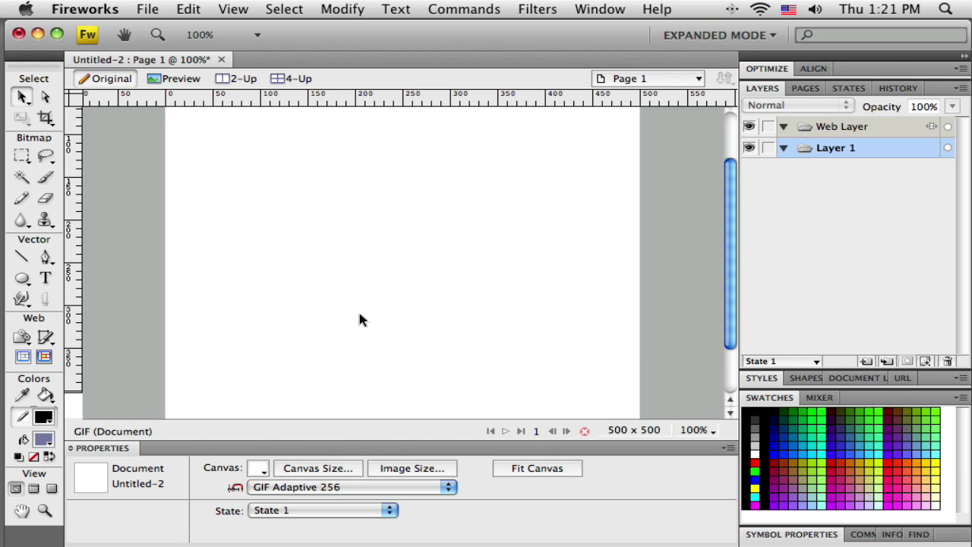
Draw a rectangle about 256 × 130 px at X 43, Y 167, and an ellipse about 197 × 219 px at X 320, Y 154
{"action": "left_click", "coordinate": [22, 278]}
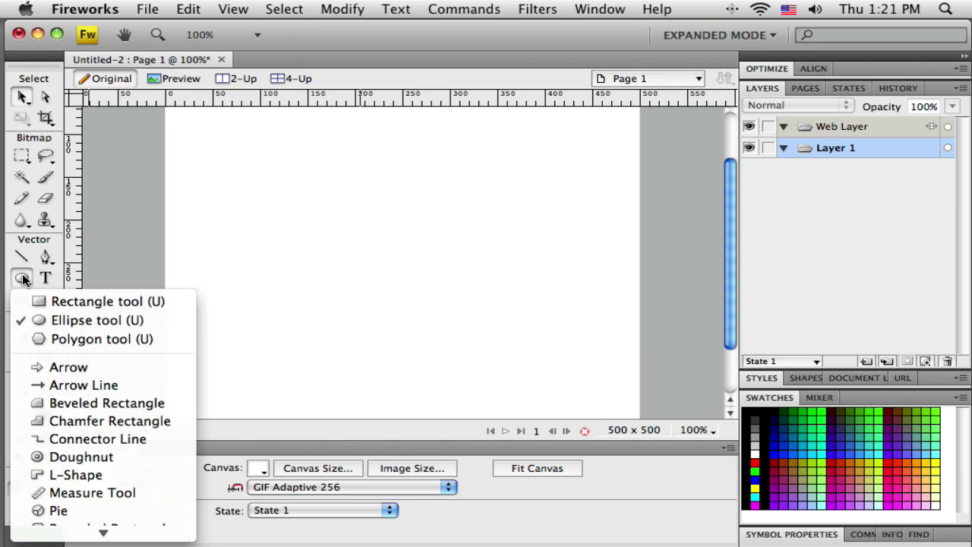
{"action": "left_click", "coordinate": [22, 278]}
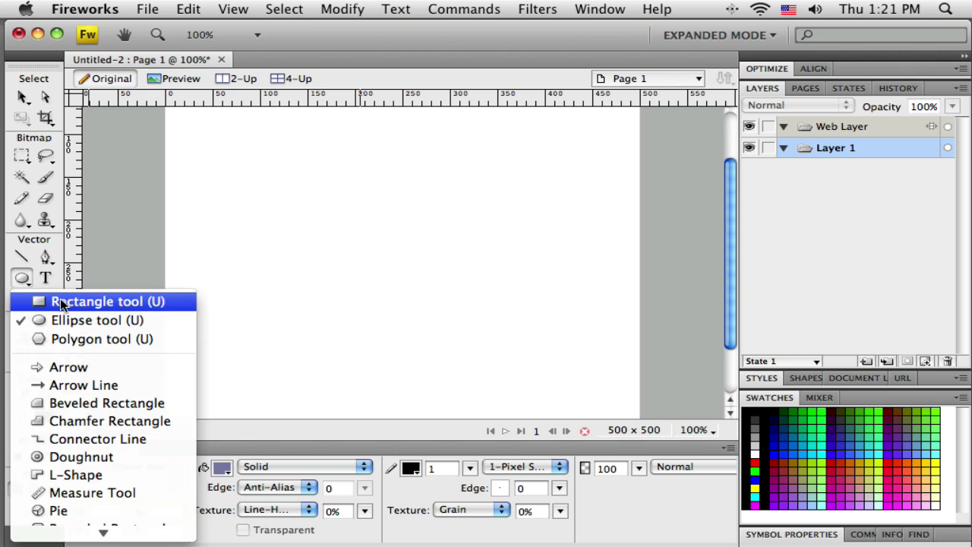
{"action": "left_click", "coordinate": [90, 299]}
{"action": "left_click_drag", "start_coordinate": [206, 192], "coordinate": [449, 304]}
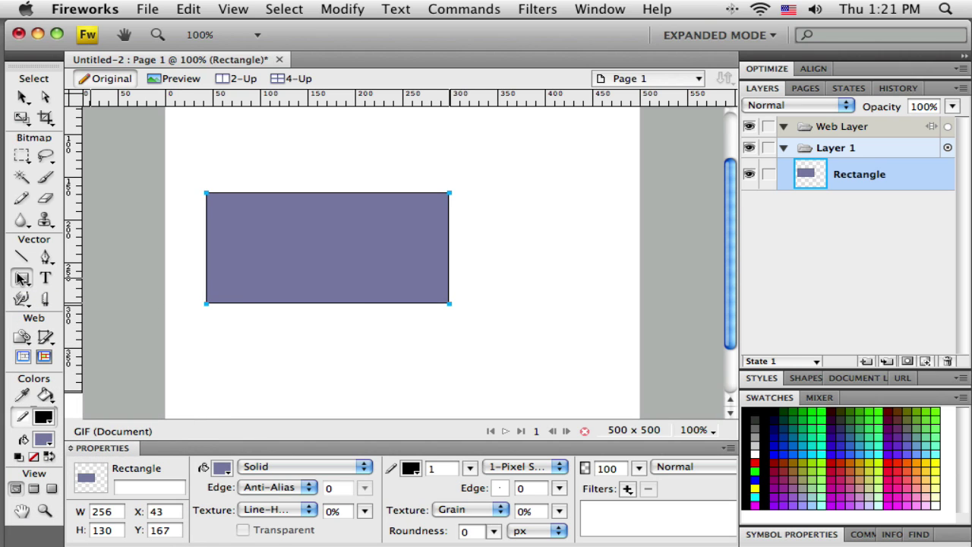
{"action": "left_click_drag", "start_coordinate": [22, 278], "coordinate": [54, 319]}
{"action": "left_click_drag", "start_coordinate": [469, 182], "coordinate": [655, 369]}
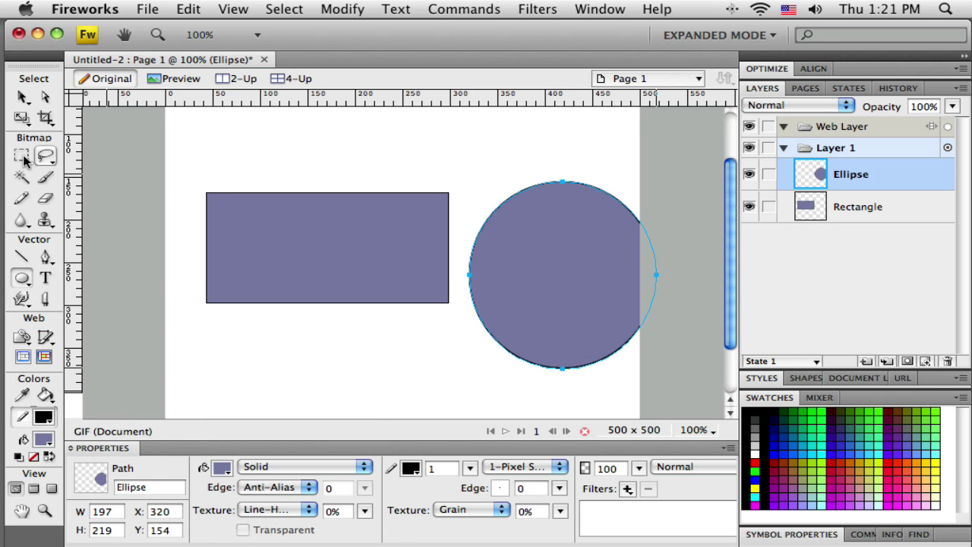
Move the ellipse to about X 263, Y 123 so it overlaps the rectangle's right end, and deselect it
{"action": "left_click", "coordinate": [21, 97]}
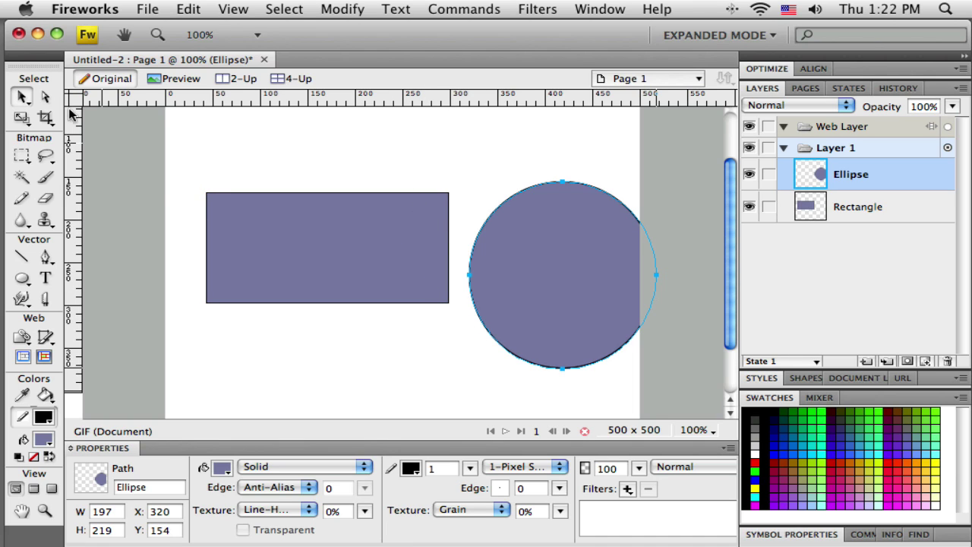
{"action": "left_click", "coordinate": [25, 99]}
{"action": "left_click_drag", "start_coordinate": [565, 316], "coordinate": [508, 285]}
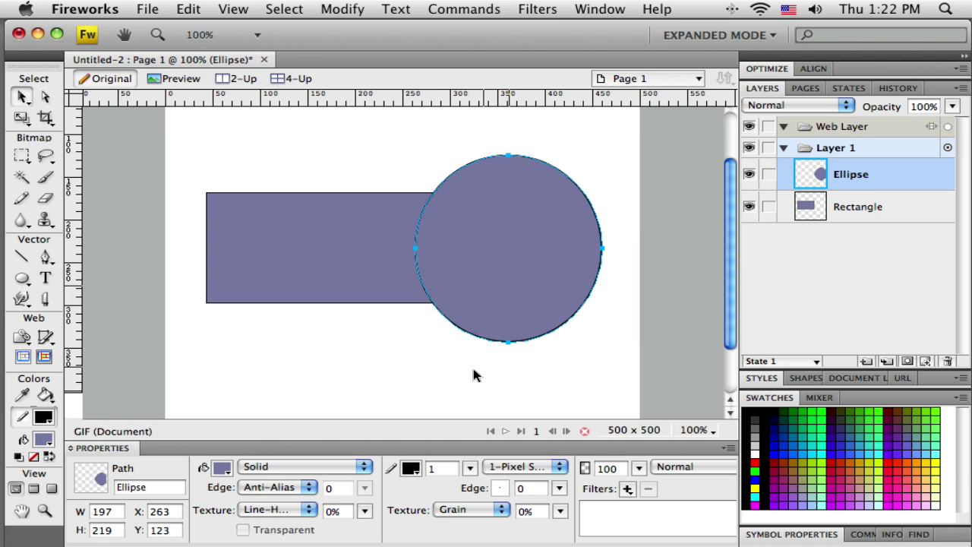
{"action": "key", "text": "super+d"}
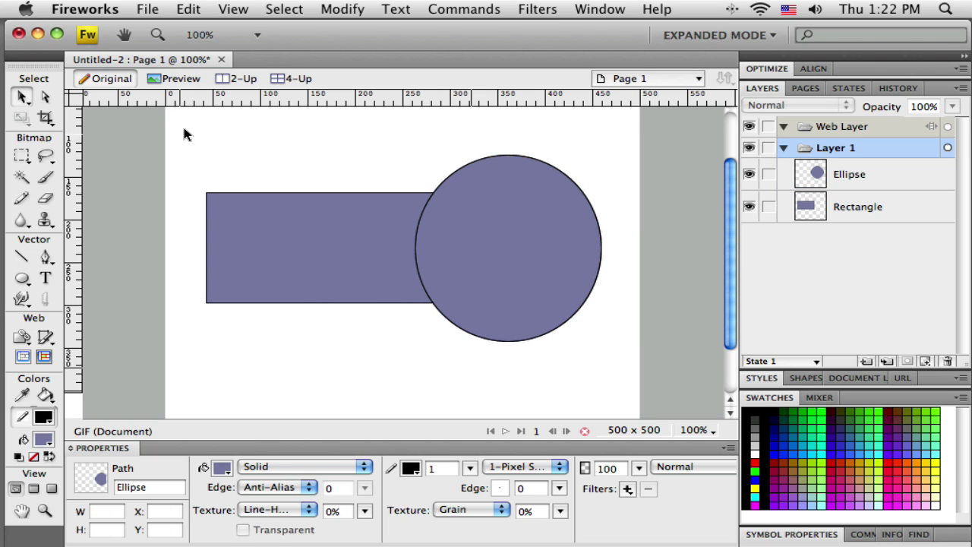
Select the rectangle and the ellipse together and use Punch to cut the ellipse out of the rectangle
{"action": "left_click_drag", "start_coordinate": [183, 129], "coordinate": [628, 382]}
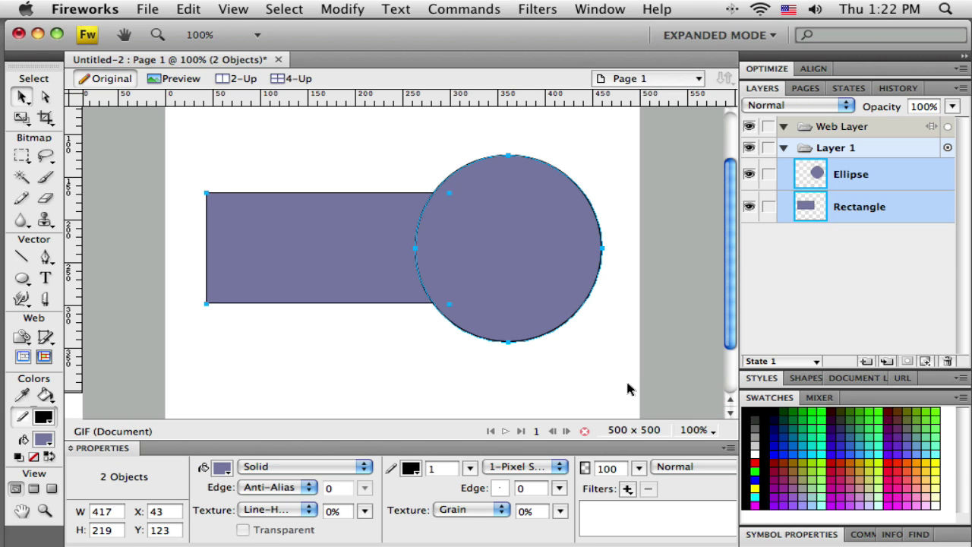
{"action": "left_click", "coordinate": [568, 378]}
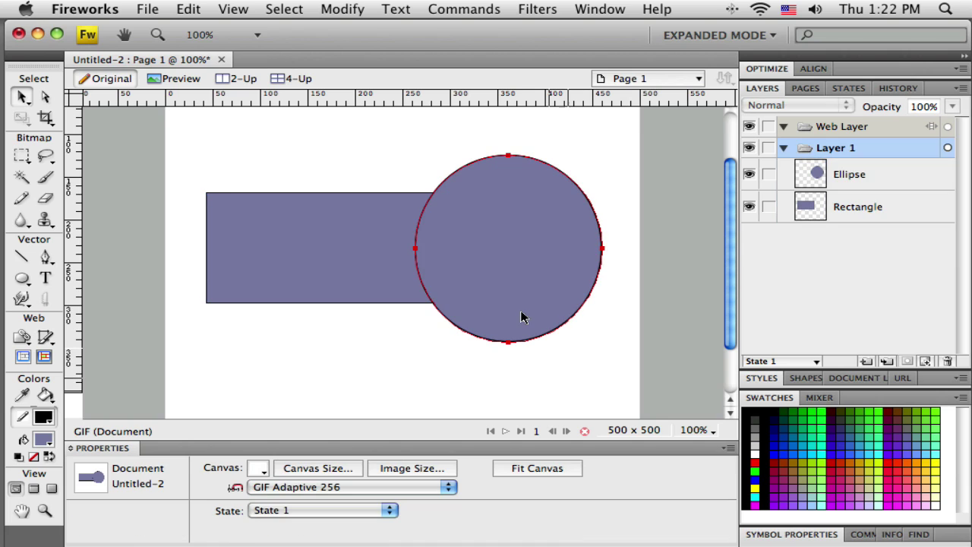
{"action": "left_click", "coordinate": [521, 315]}
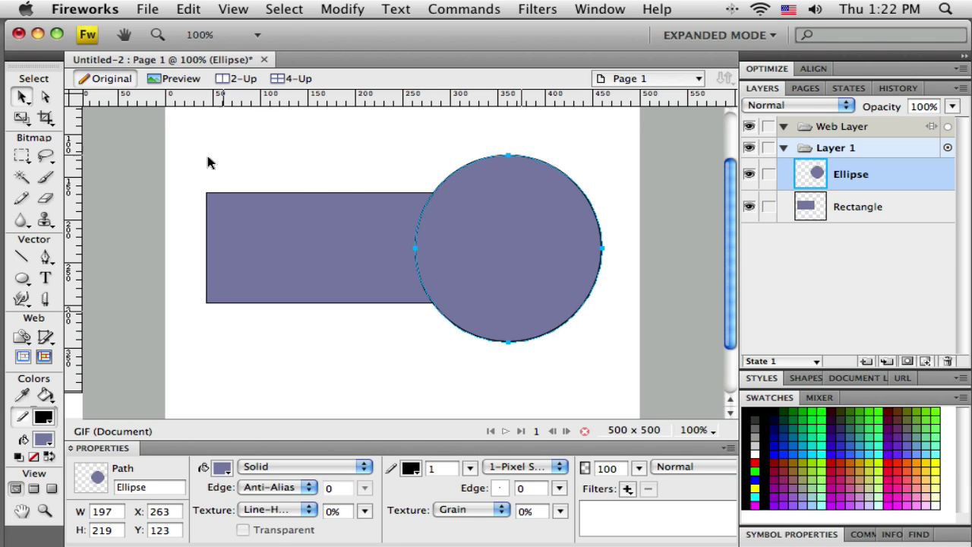
{"action": "left_click_drag", "start_coordinate": [180, 159], "coordinate": [641, 362]}
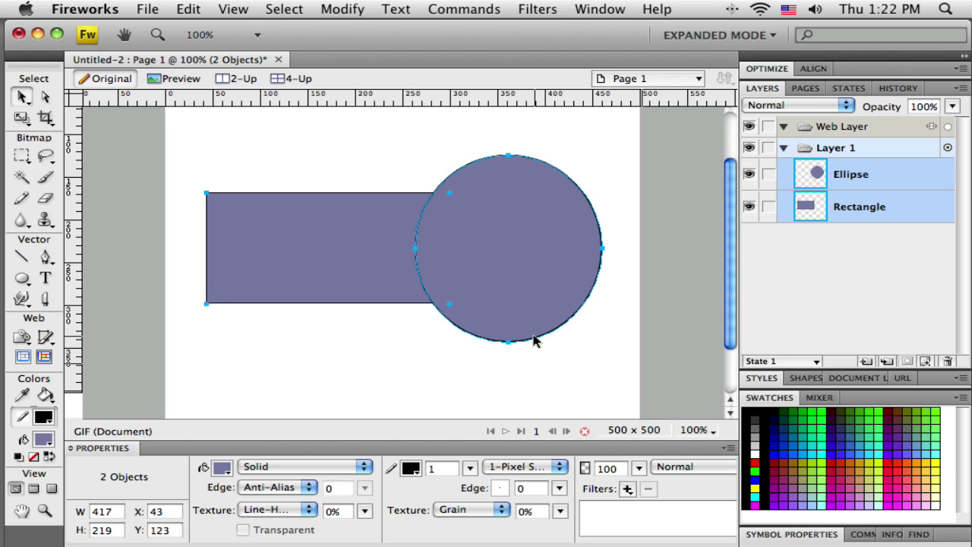
{"action": "left_click", "coordinate": [339, 14]}
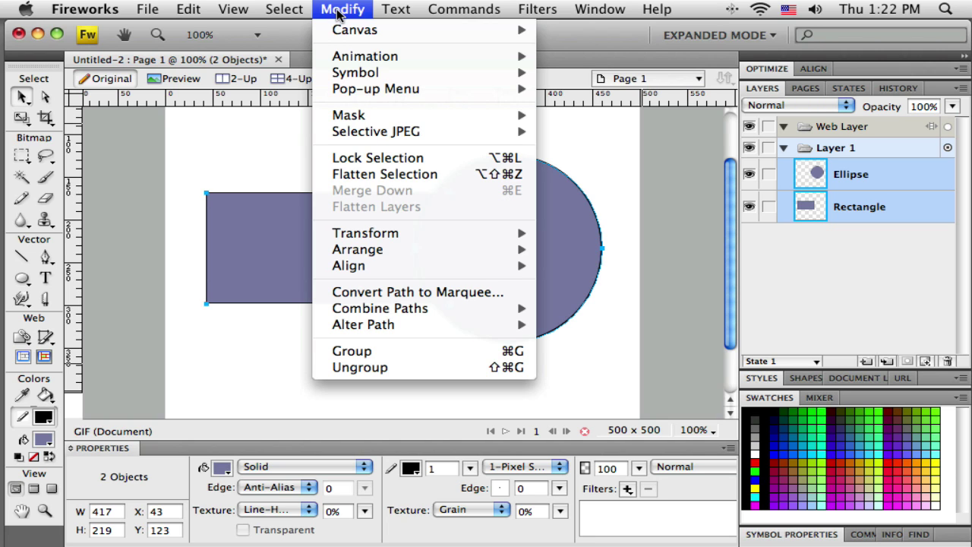
{"action": "mouse_move", "coordinate": [391, 329]}
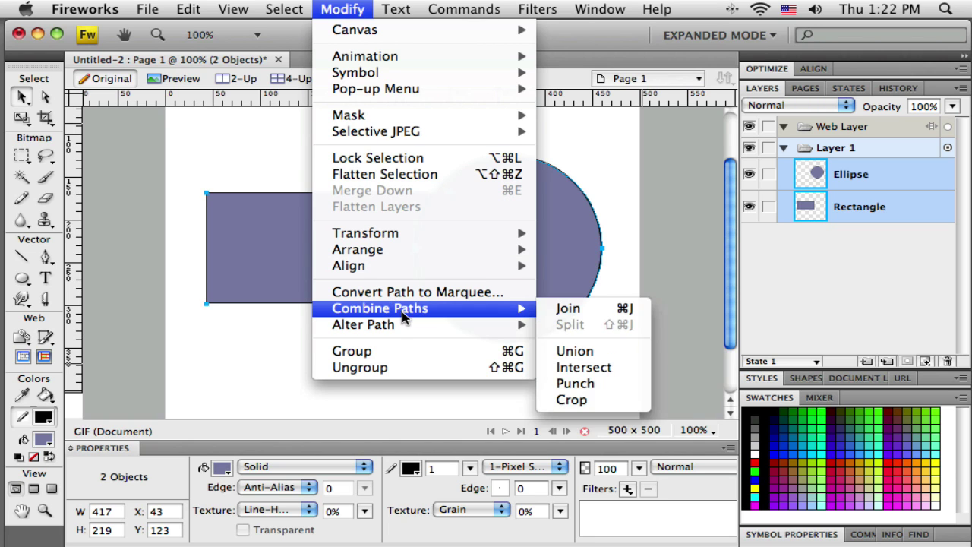
{"action": "left_click", "coordinate": [573, 383]}
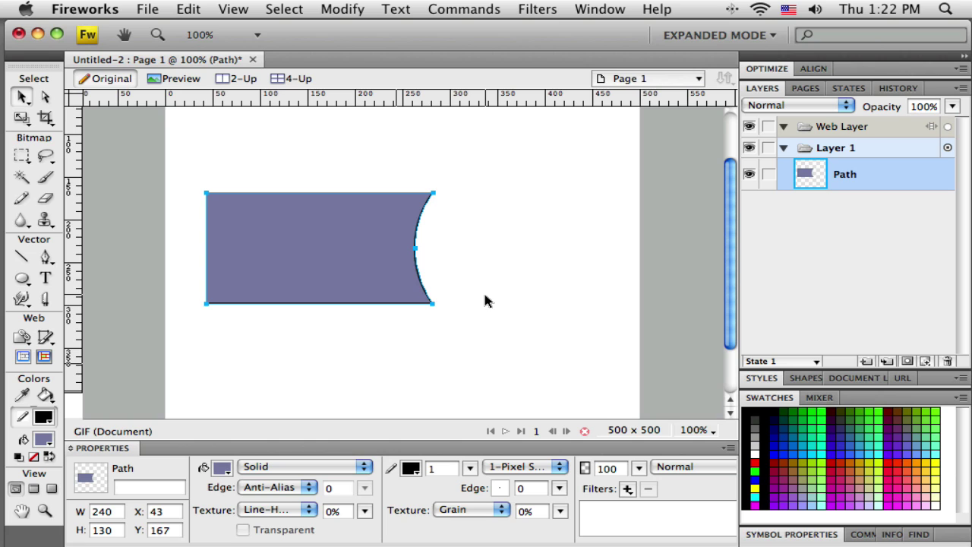
Move the punched shape to about X 72, Y 163 and review the Combine Paths and Alter Path commands
{"action": "left_click", "coordinate": [484, 301]}
{"action": "left_click_drag", "start_coordinate": [327, 255], "coordinate": [335, 215]}
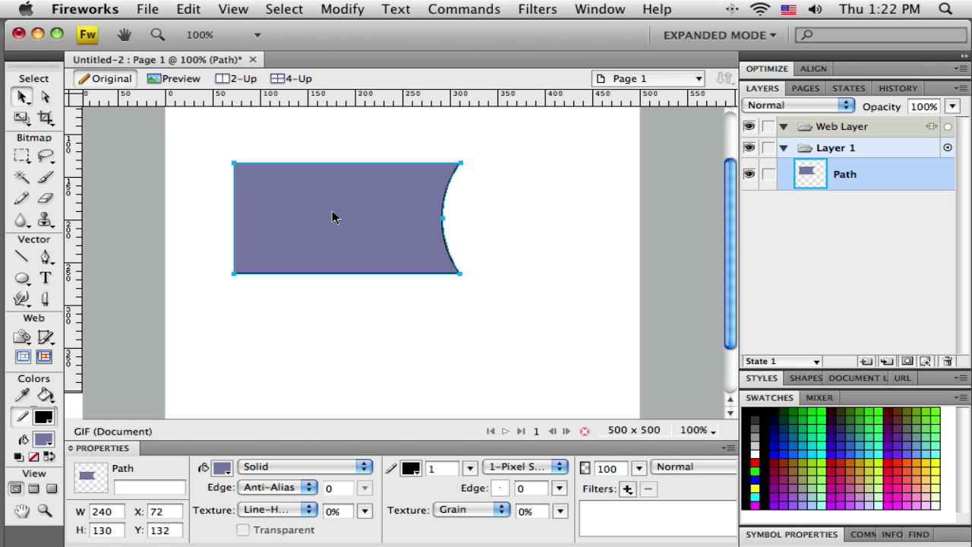
{"action": "left_click", "coordinate": [343, 11]}
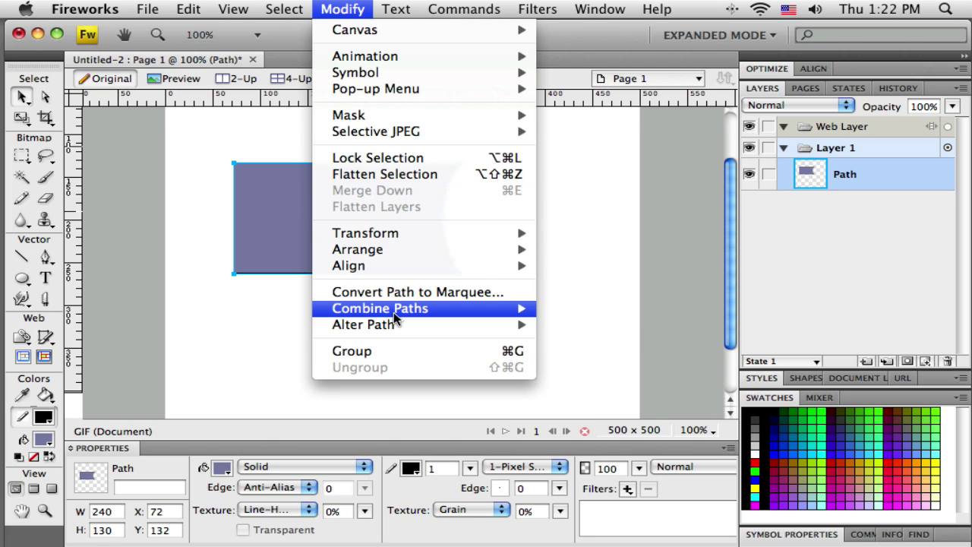
{"action": "mouse_move", "coordinate": [394, 311]}
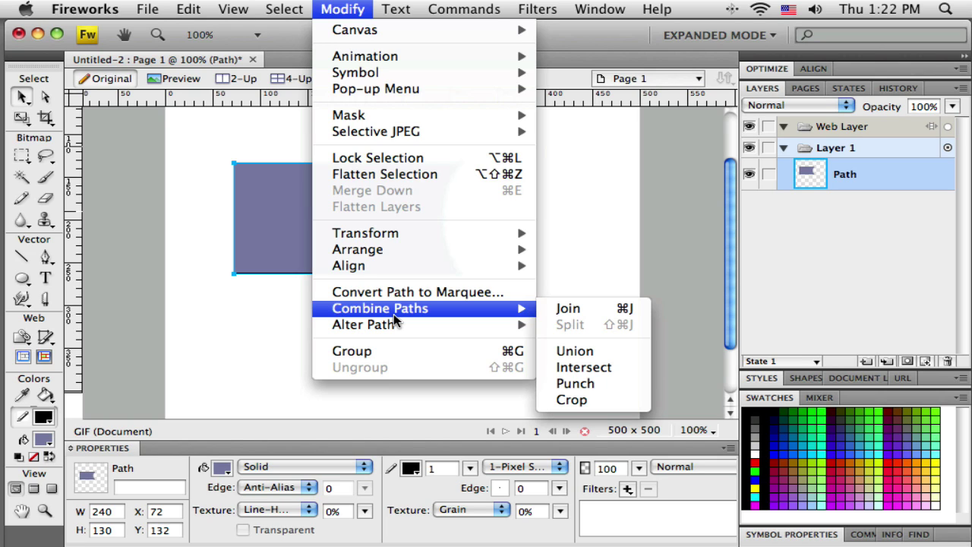
{"action": "mouse_move", "coordinate": [513, 322]}
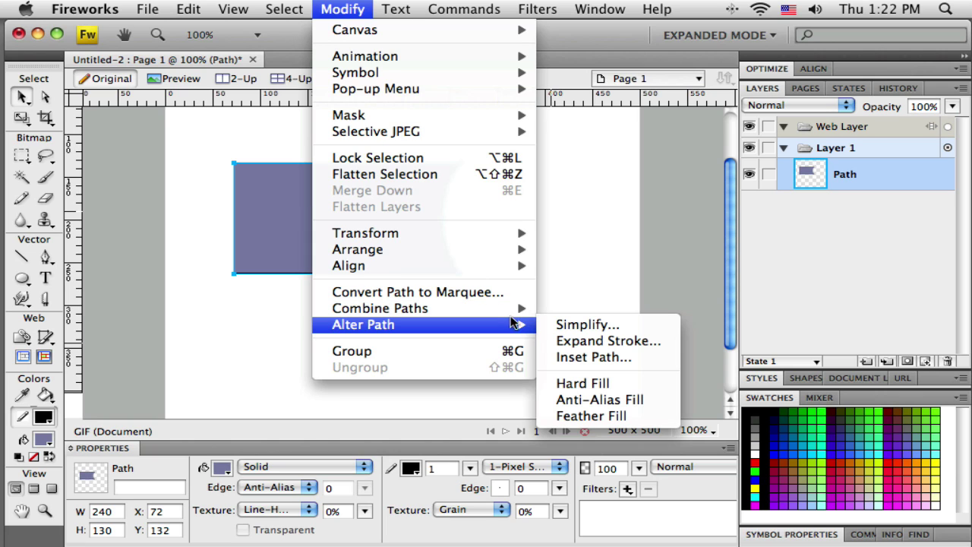
{"action": "left_click", "coordinate": [571, 272]}
{"action": "left_click_drag", "start_coordinate": [373, 226], "coordinate": [373, 252]}
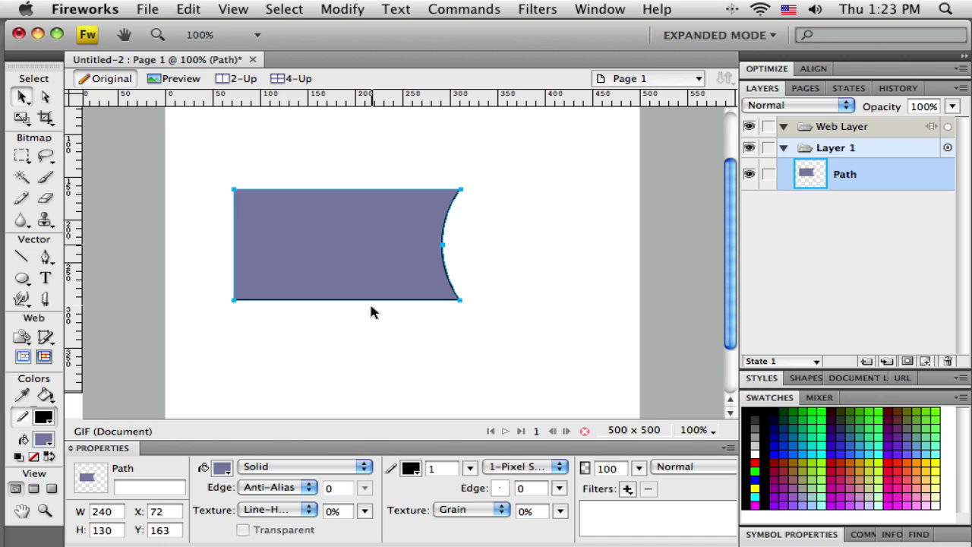
Delete the punched shape and draw a vertical line about 158 px tall at X 61, Y 190
{"action": "left_click", "coordinate": [22, 258]}
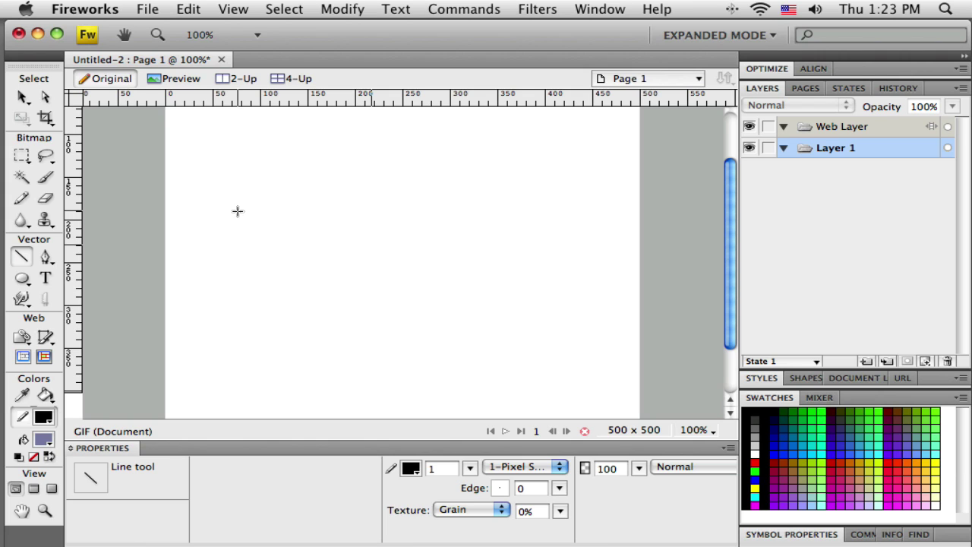
{"action": "left_click_drag", "start_coordinate": [222, 211], "coordinate": [260, 345]}
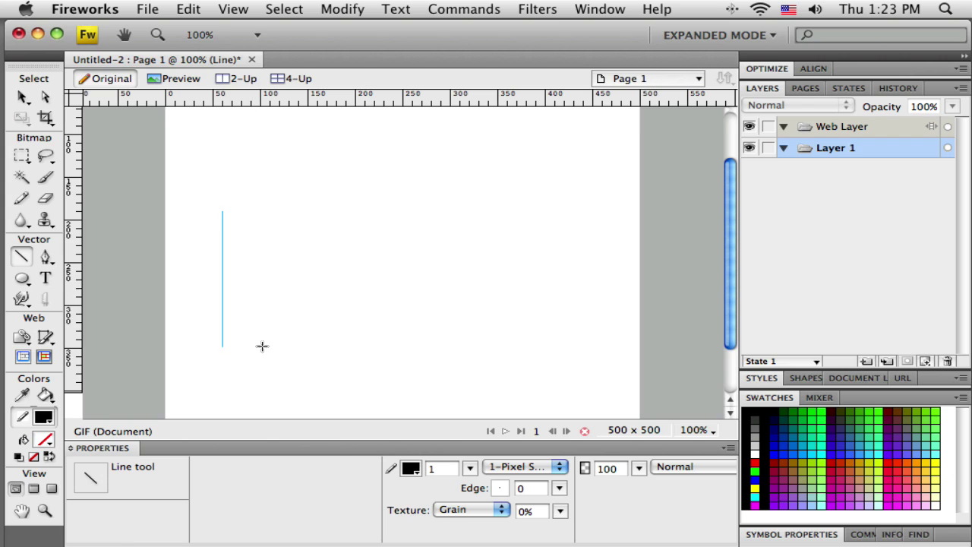
{"action": "left_click", "coordinate": [22, 97]}
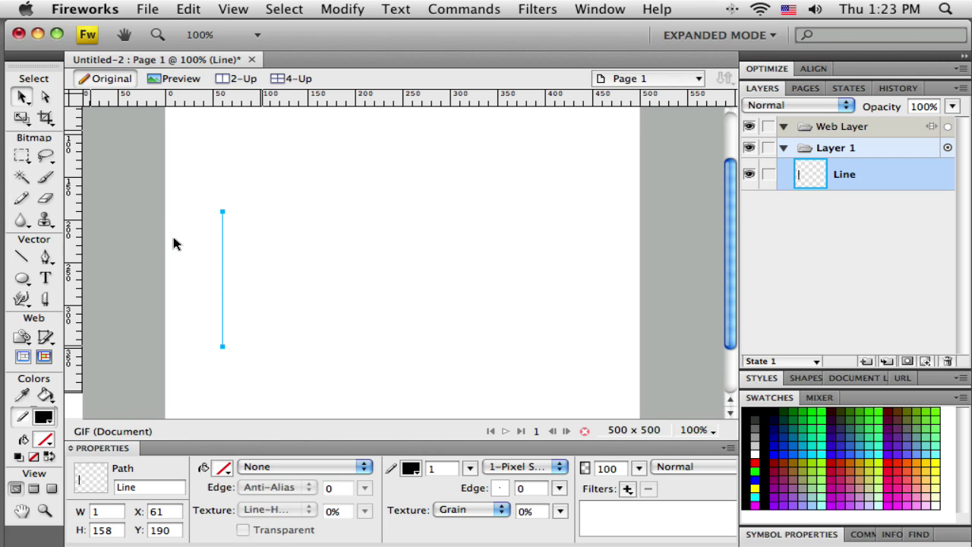
Move the vertical line to about X 339, Y 145 and delete it
{"action": "left_click_drag", "start_coordinate": [223, 269], "coordinate": [497, 226]}
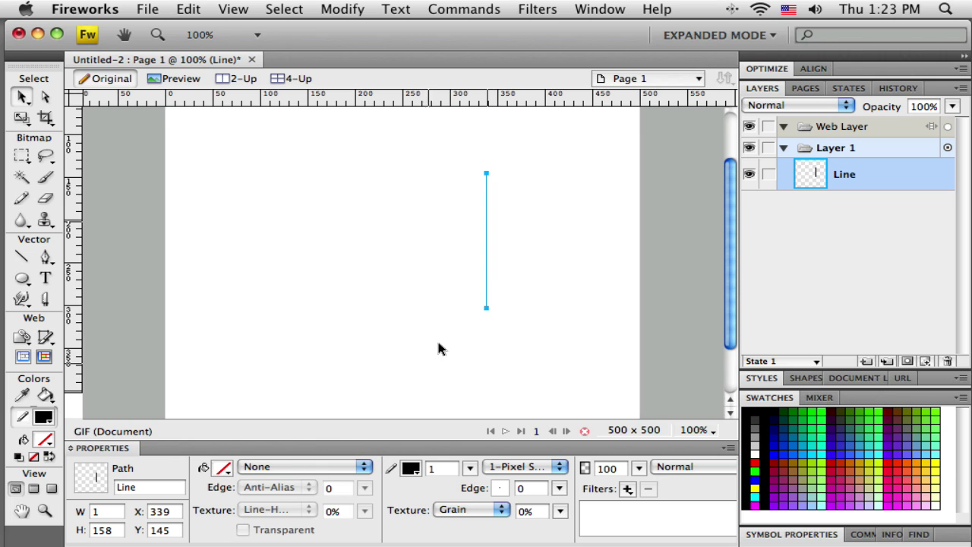
{"action": "key", "text": "Delete"}
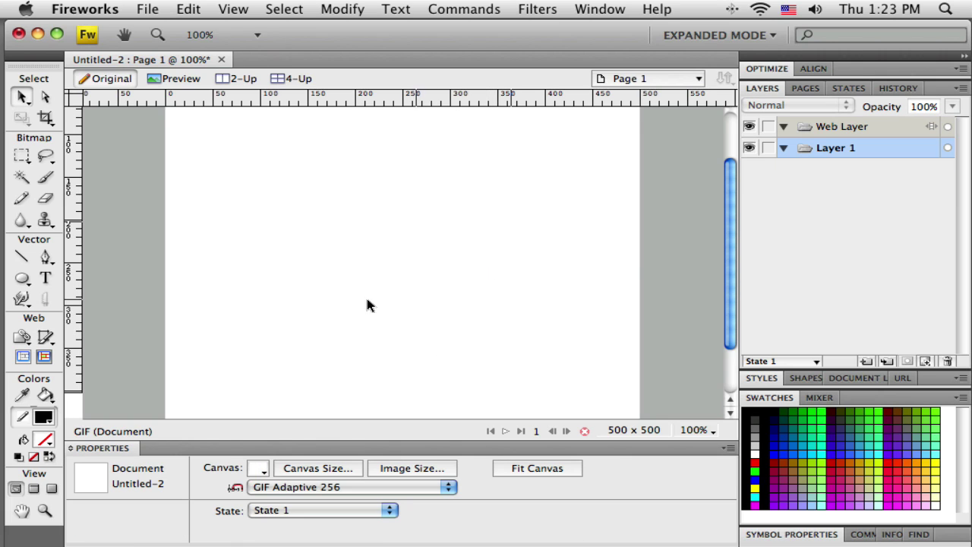
Add the text "This is text" and move it fully onto the canvas at about X 83, Y 122
{"action": "left_click", "coordinate": [46, 281]}
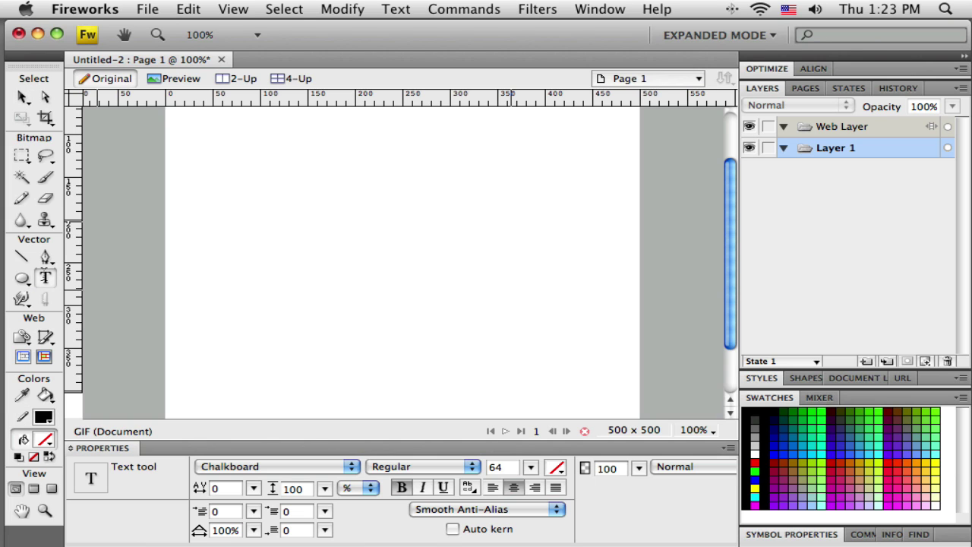
{"action": "left_click", "coordinate": [251, 177]}
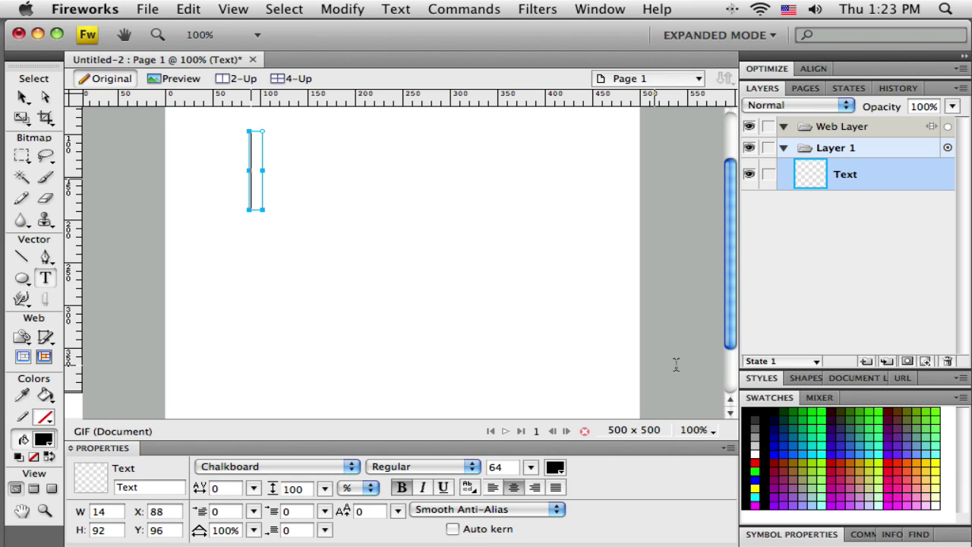
{"action": "type", "text": "T"}
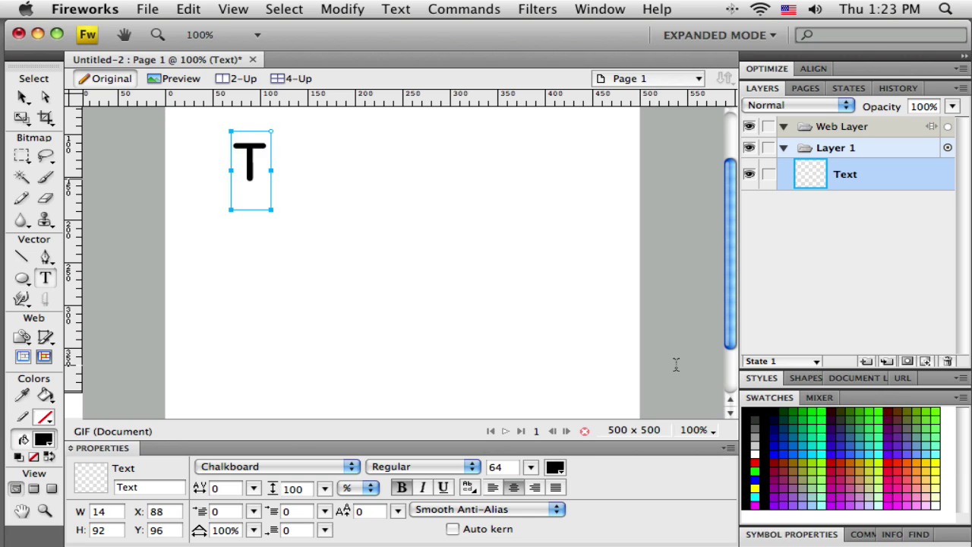
{"action": "type", "text": "his is text"}
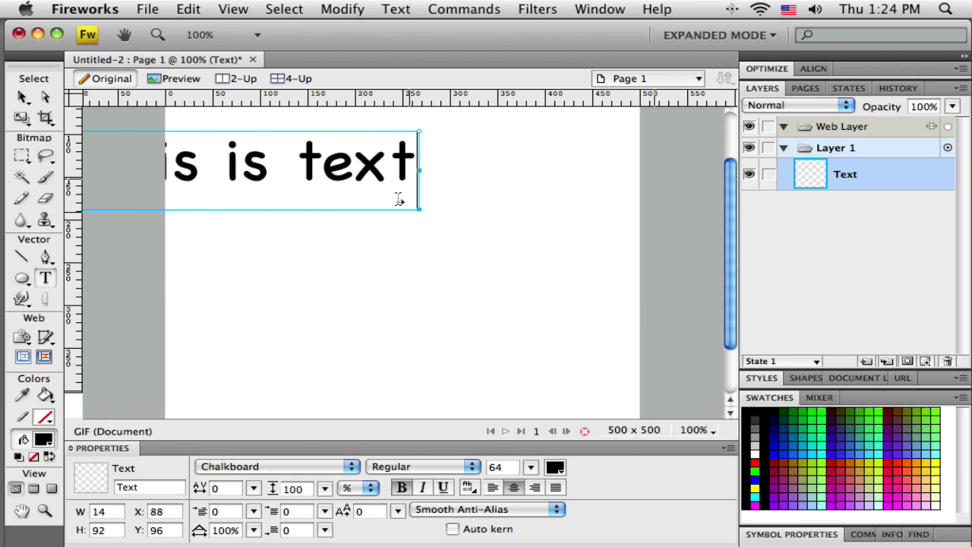
{"action": "left_click", "coordinate": [22, 97]}
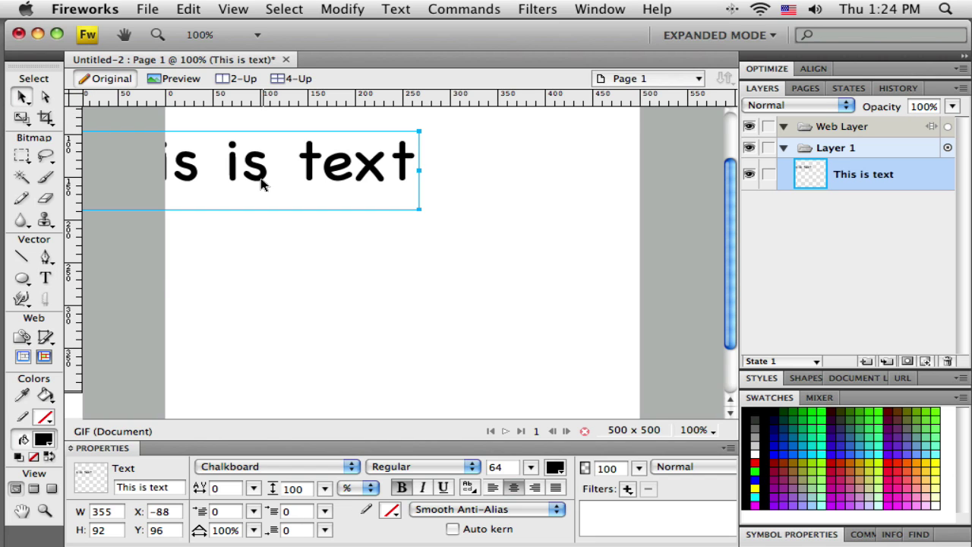
{"action": "left_click_drag", "start_coordinate": [256, 183], "coordinate": [417, 205]}
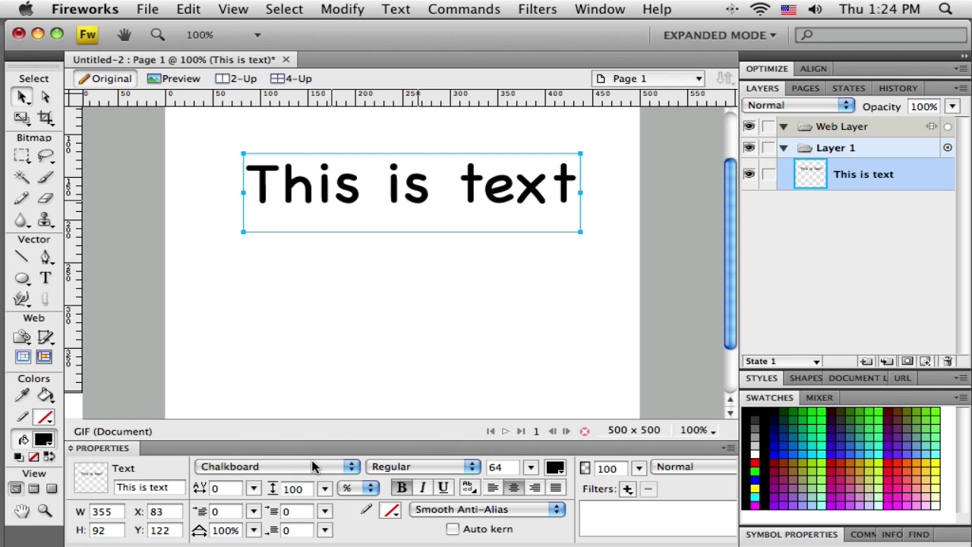
Set the text's font to Blackmoor LET and move the text to about X 117, Y 167
{"action": "left_click", "coordinate": [349, 467]}
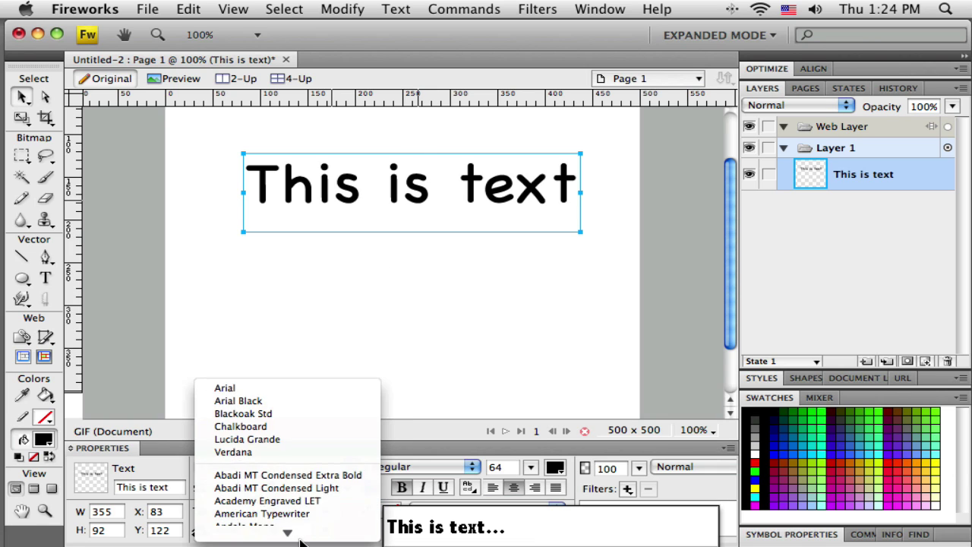
{"action": "mouse_move", "coordinate": [286, 535]}
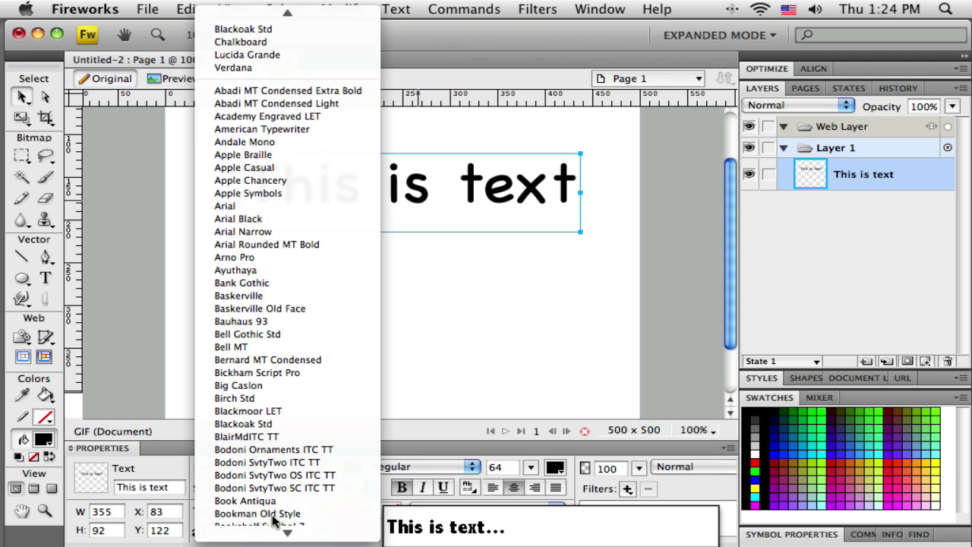
{"action": "left_click", "coordinate": [250, 412]}
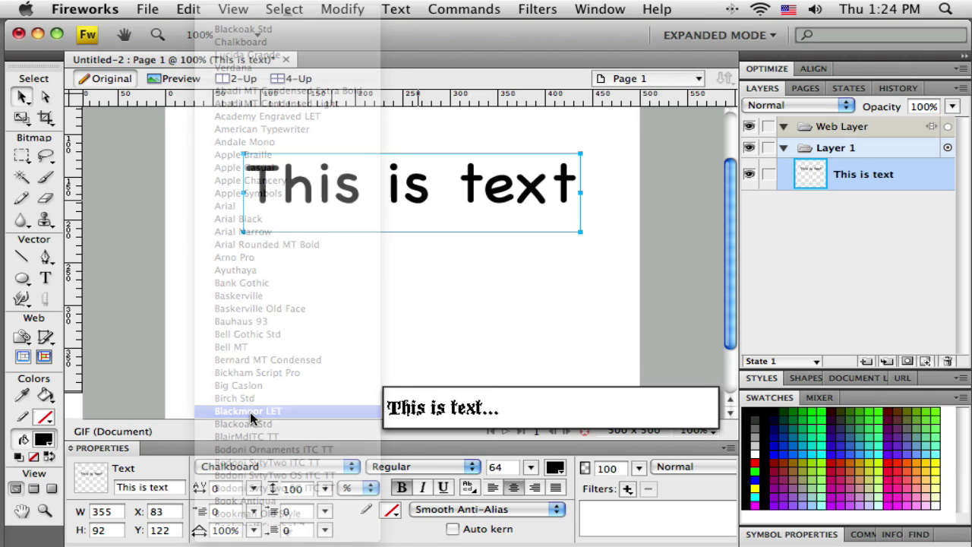
{"action": "left_click_drag", "start_coordinate": [372, 181], "coordinate": [360, 221]}
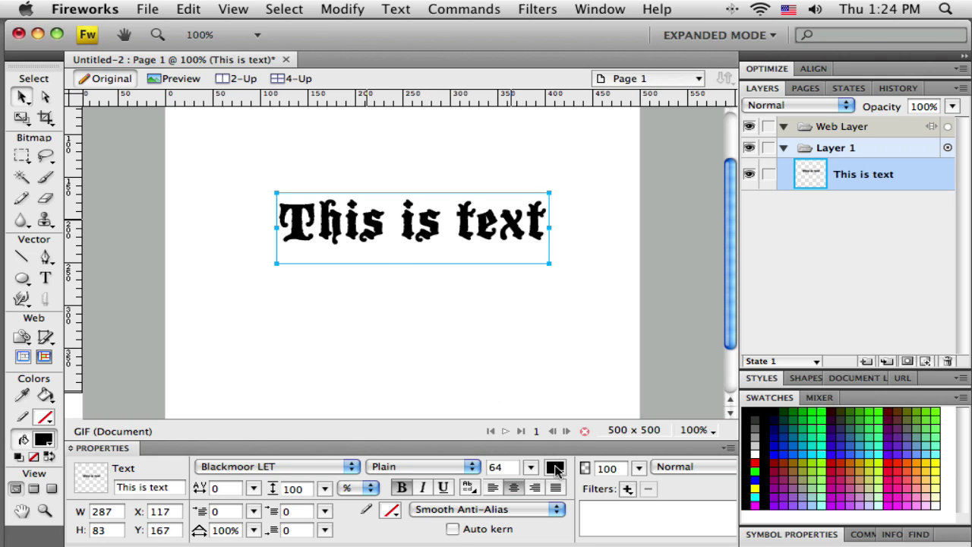
Change the text's fill color from the swatches to a solid blue
{"action": "left_click", "coordinate": [470, 468]}
{"action": "left_click", "coordinate": [470, 468]}
{"action": "left_click", "coordinate": [489, 470]}
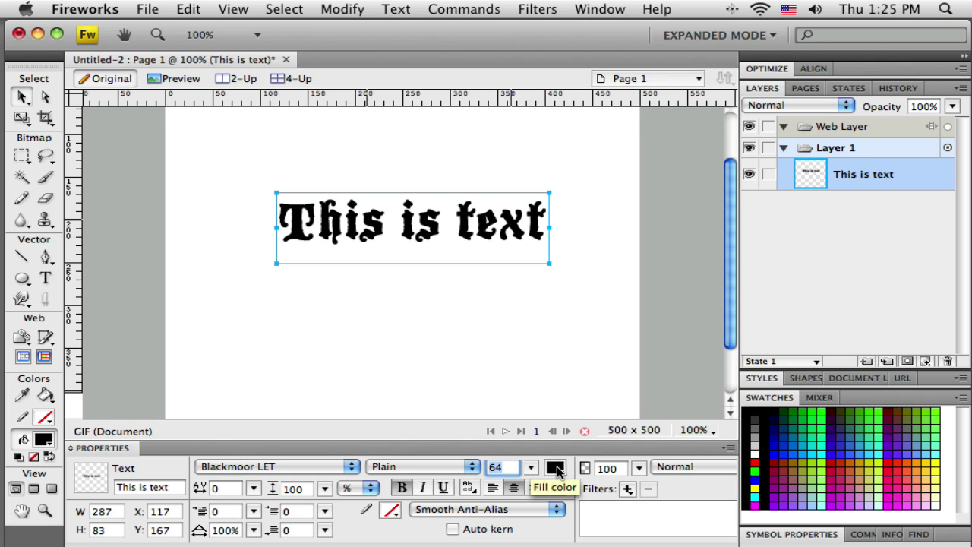
{"action": "left_click", "coordinate": [555, 467]}
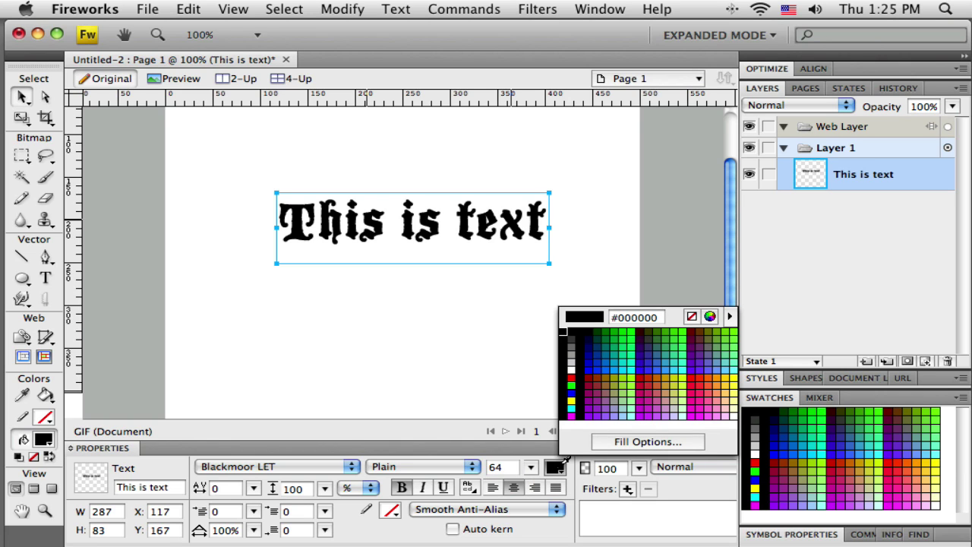
{"action": "left_click", "coordinate": [598, 361]}
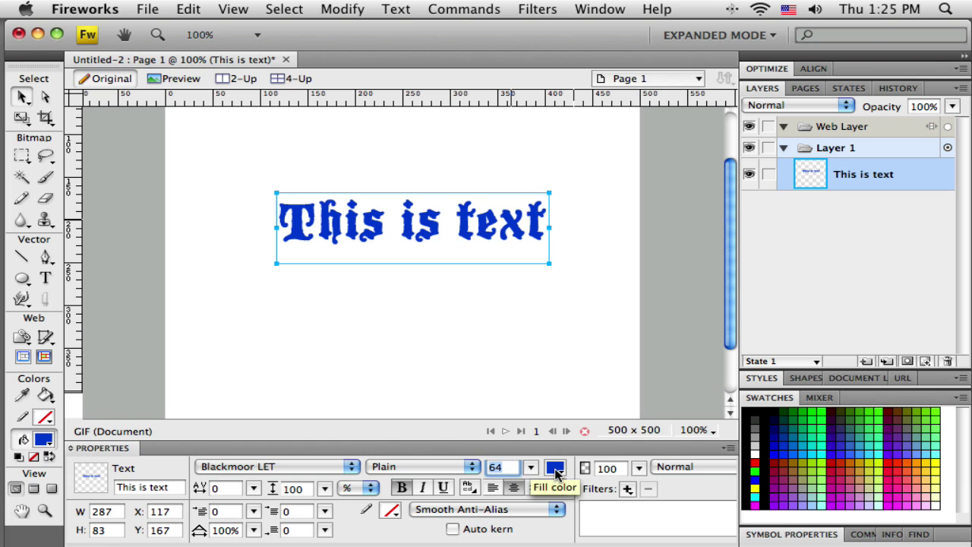
Change the text's fill type to a linear Gradient in the fill options
{"action": "left_click", "coordinate": [555, 468]}
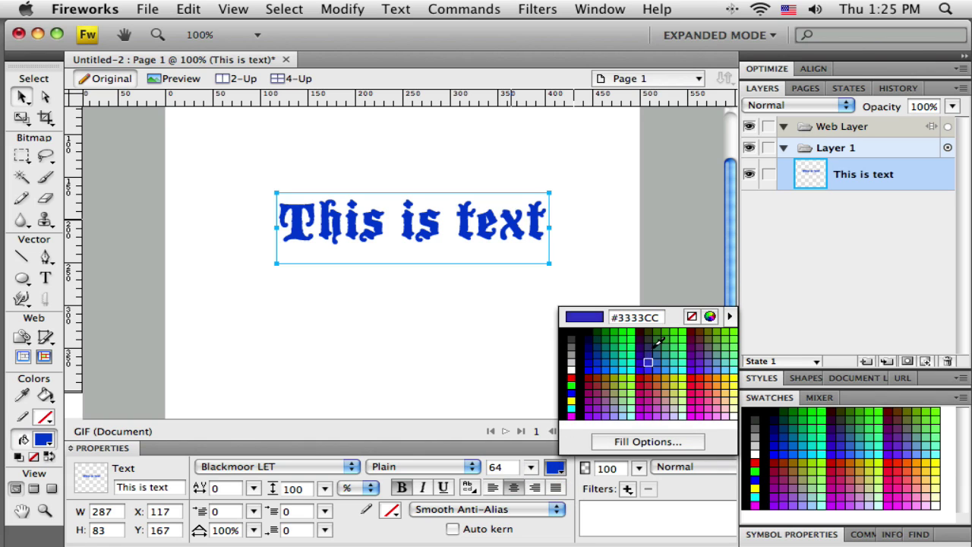
{"action": "left_click", "coordinate": [644, 443]}
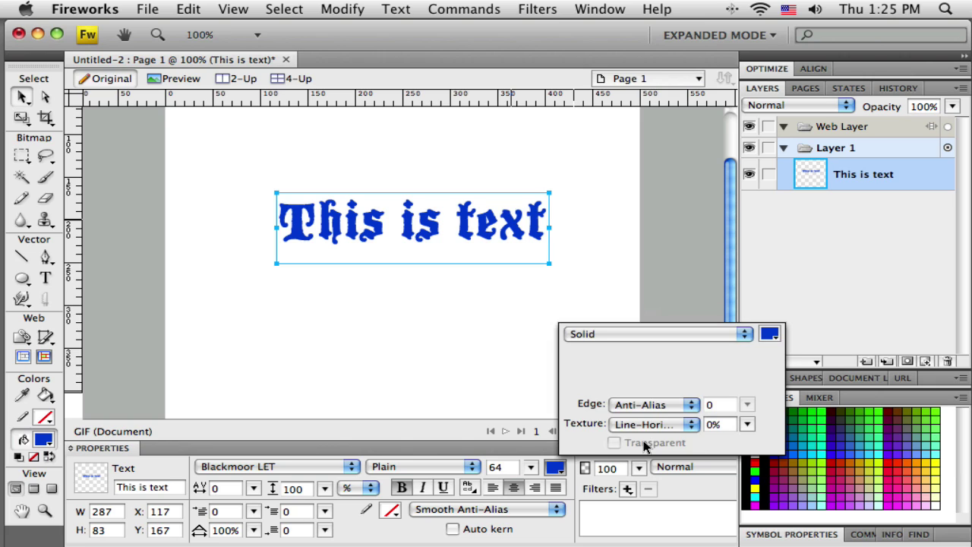
{"action": "left_click", "coordinate": [744, 331]}
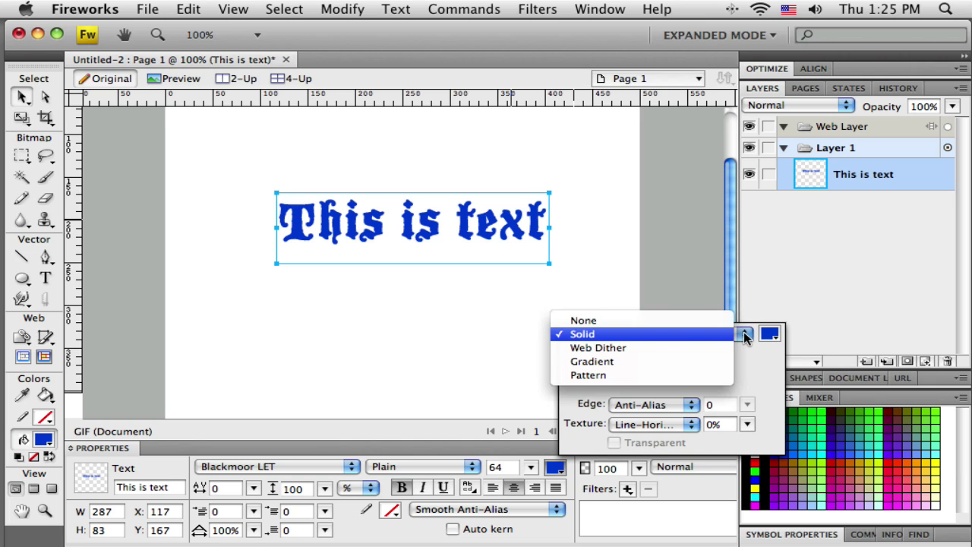
{"action": "left_click", "coordinate": [632, 360]}
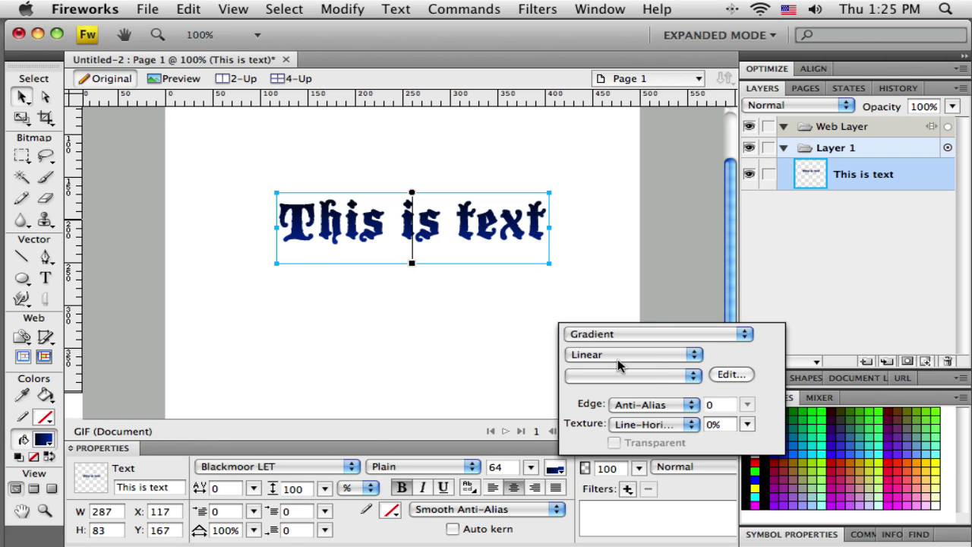
{"action": "left_click", "coordinate": [578, 472]}
Set the starting color of the text's gradient to red so it blends into blue
{"action": "left_click", "coordinate": [556, 468]}
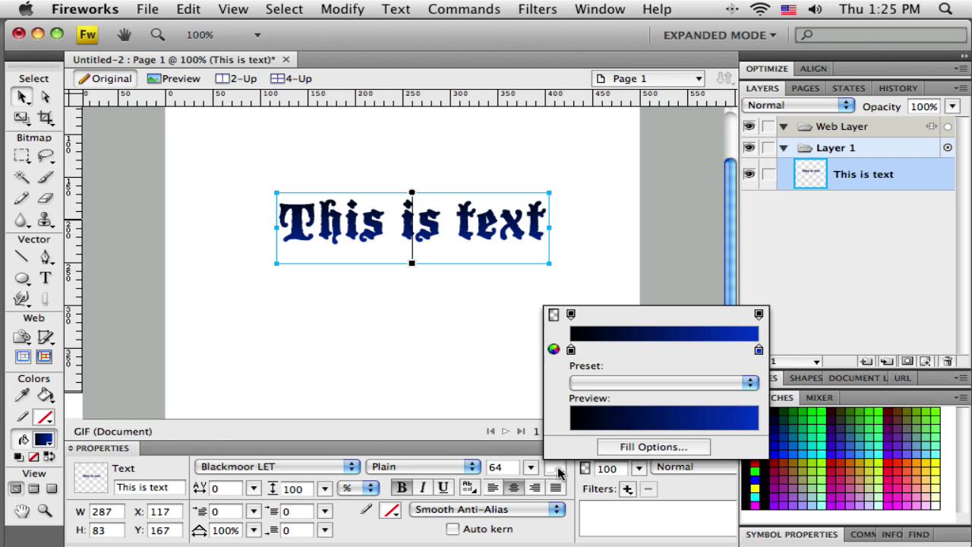
{"action": "left_click", "coordinate": [571, 350]}
{"action": "left_click", "coordinate": [594, 286]}
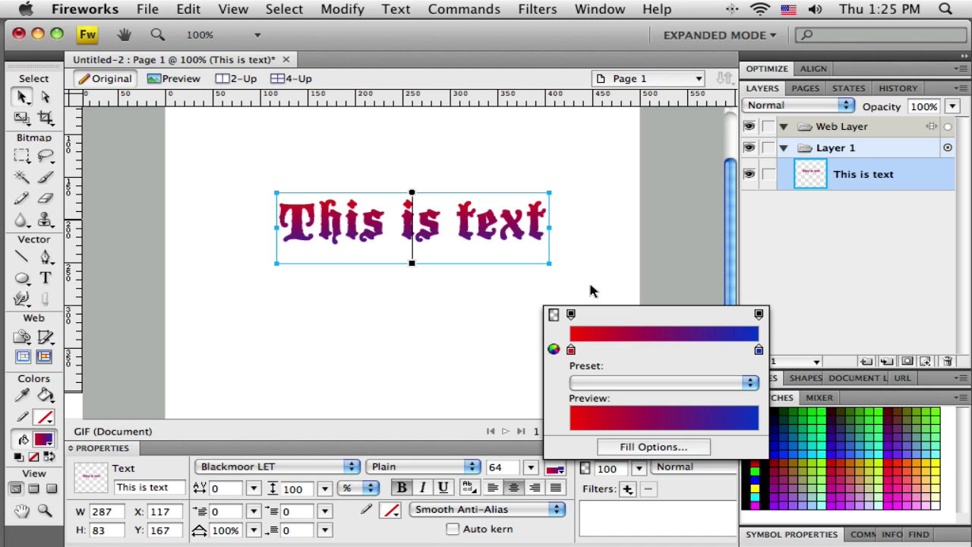
{"action": "left_click", "coordinate": [422, 293]}
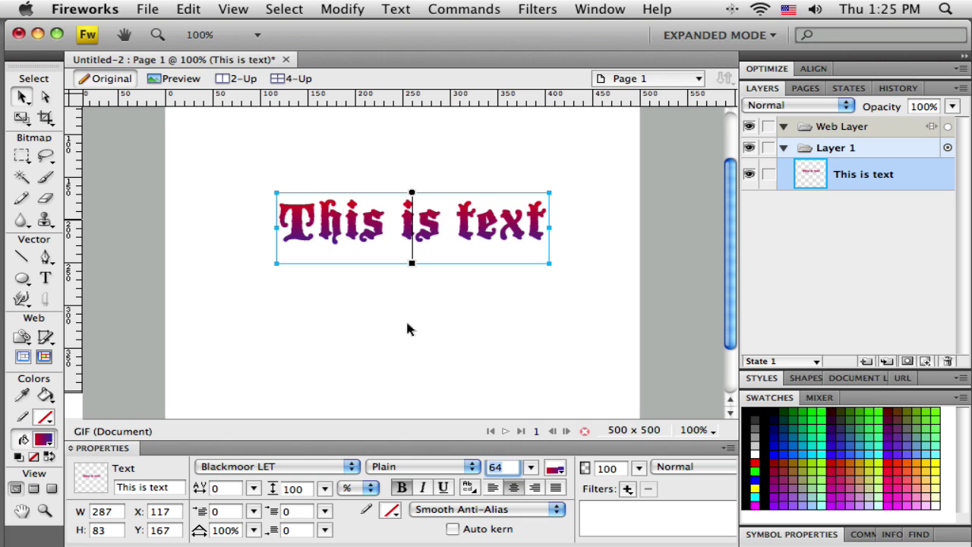
Give the text a black stroke and review its stroke options
{"action": "left_click", "coordinate": [391, 511]}
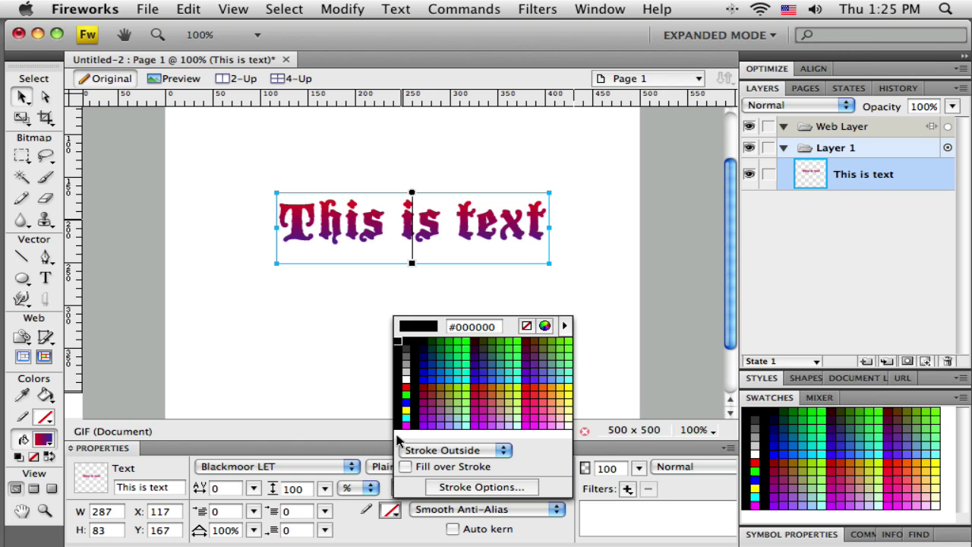
{"action": "left_click", "coordinate": [398, 406]}
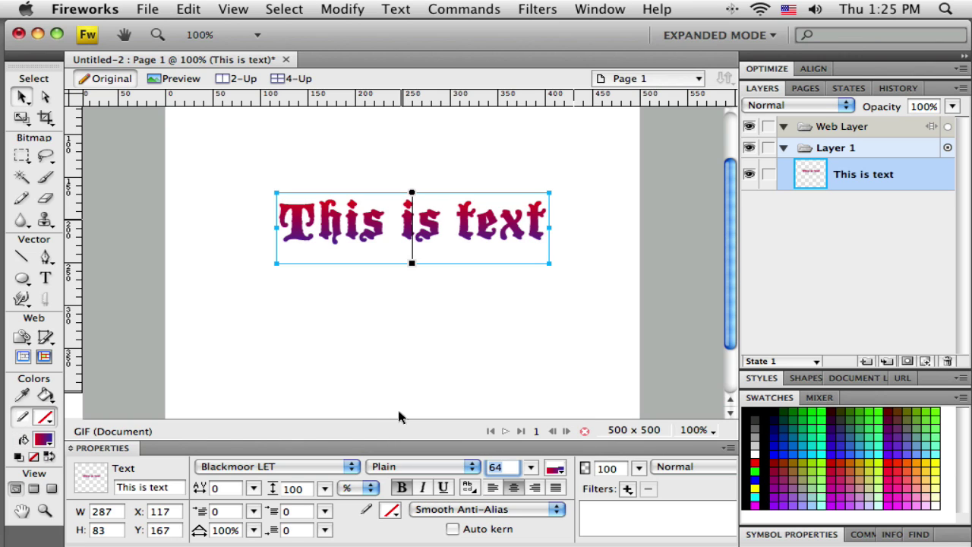
{"action": "left_click", "coordinate": [393, 512]}
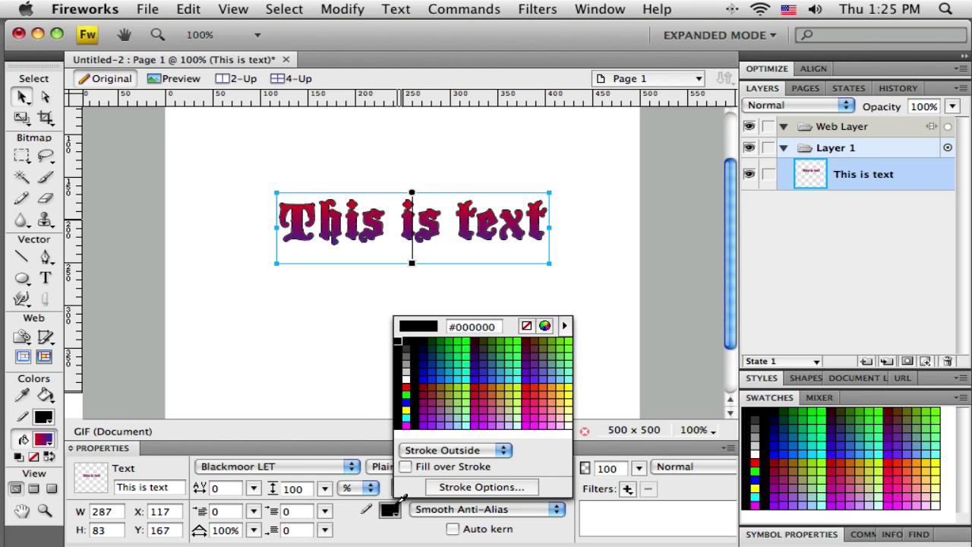
{"action": "left_click", "coordinate": [478, 487]}
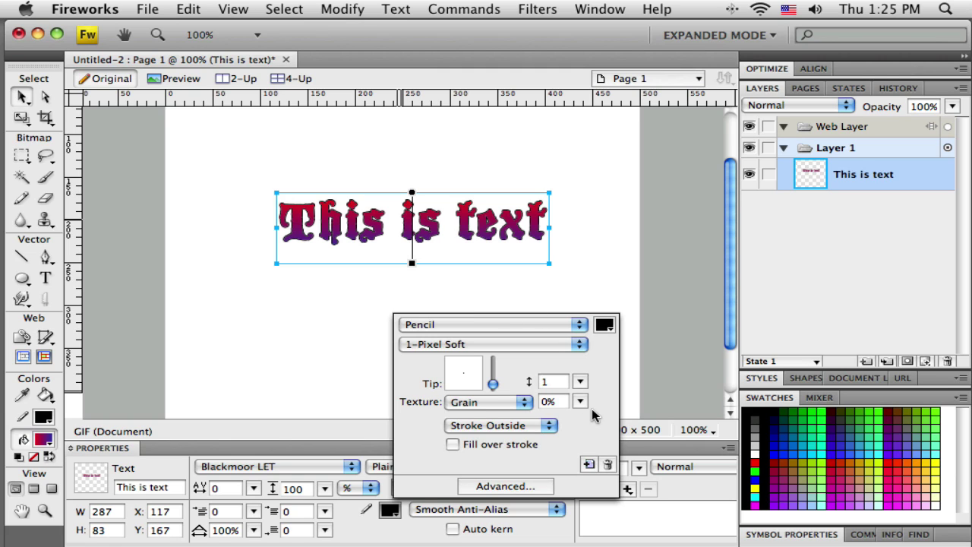
{"action": "left_click", "coordinate": [349, 321]}
Move the text to about X 114, Y 152 and add a Drop Shadow filter with its default settings
{"action": "left_click_drag", "start_coordinate": [370, 222], "coordinate": [368, 210]}
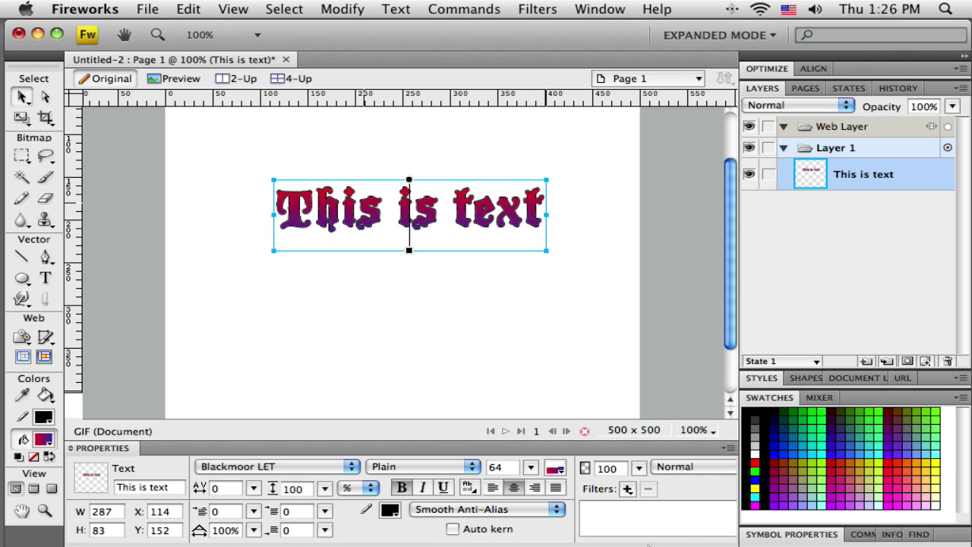
{"action": "left_click", "coordinate": [628, 490]}
{"action": "mouse_move", "coordinate": [665, 489]}
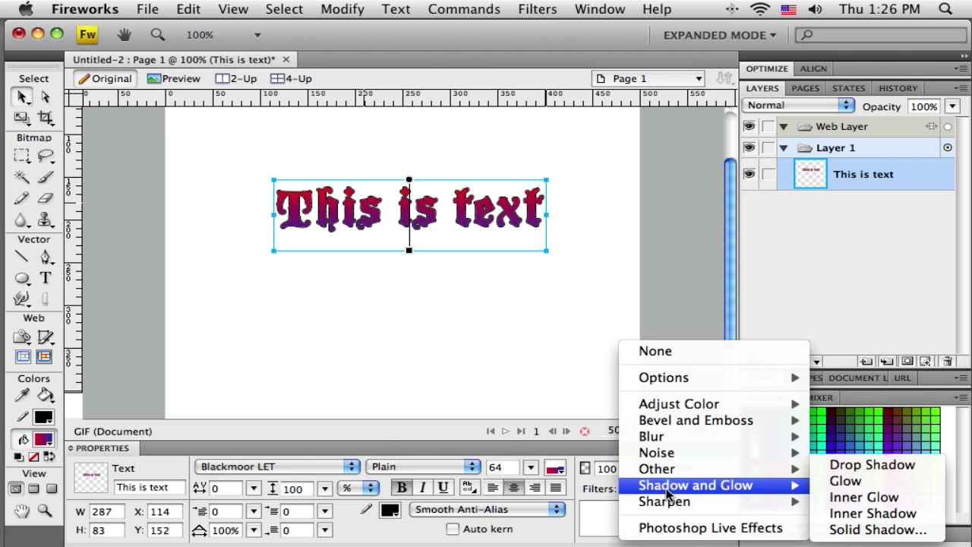
{"action": "left_click", "coordinate": [881, 465]}
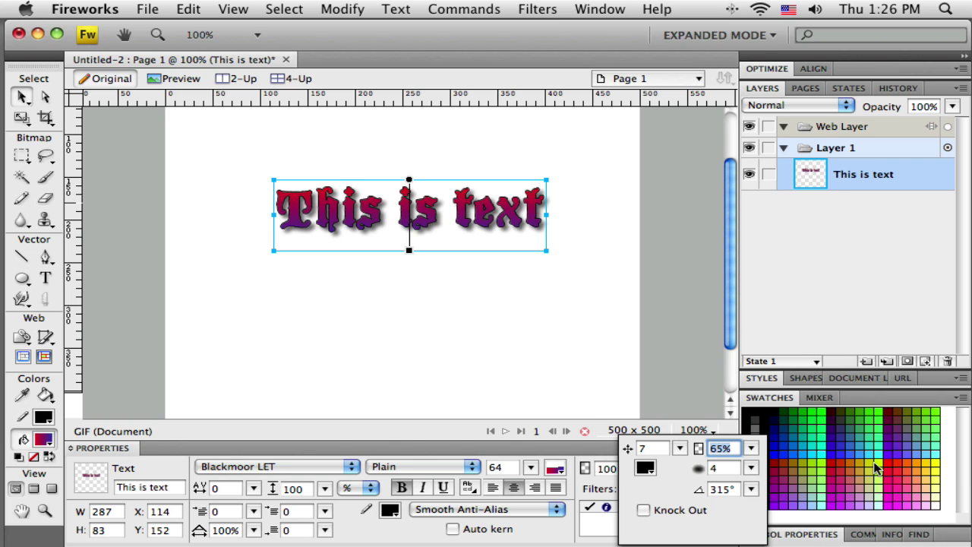
{"action": "left_click", "coordinate": [598, 312]}
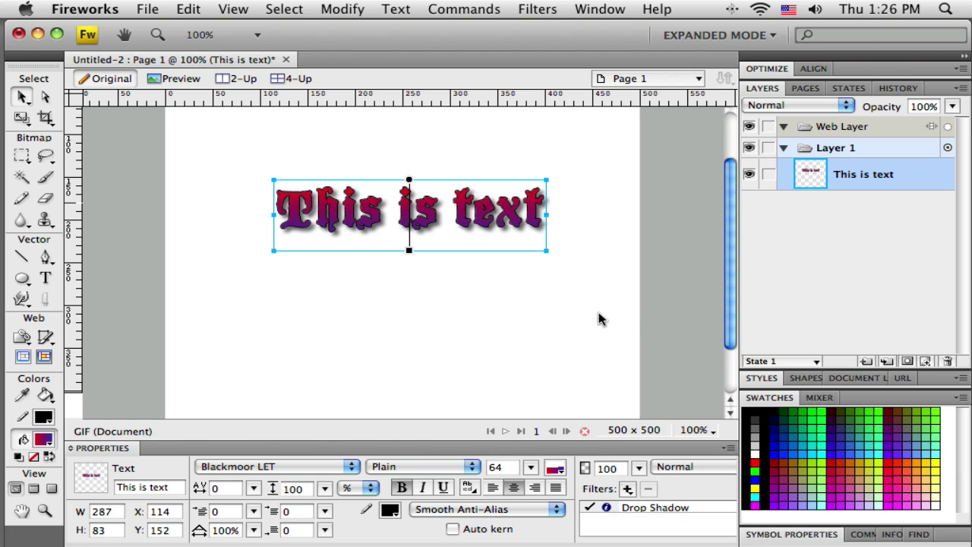